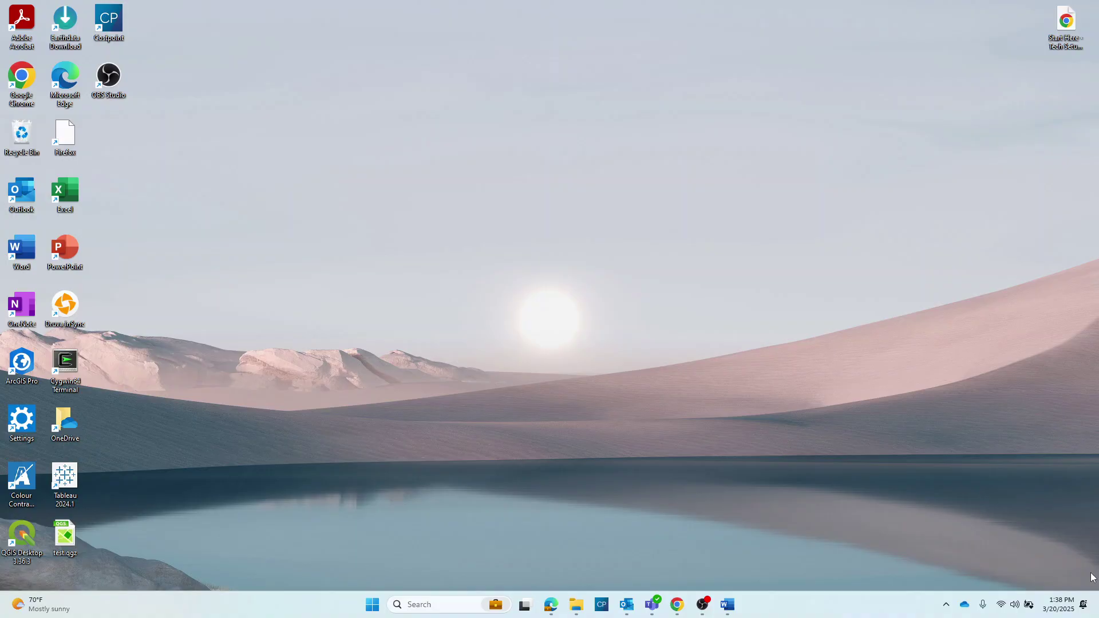
{"action": "left_click", "coordinate": [571, 610]}
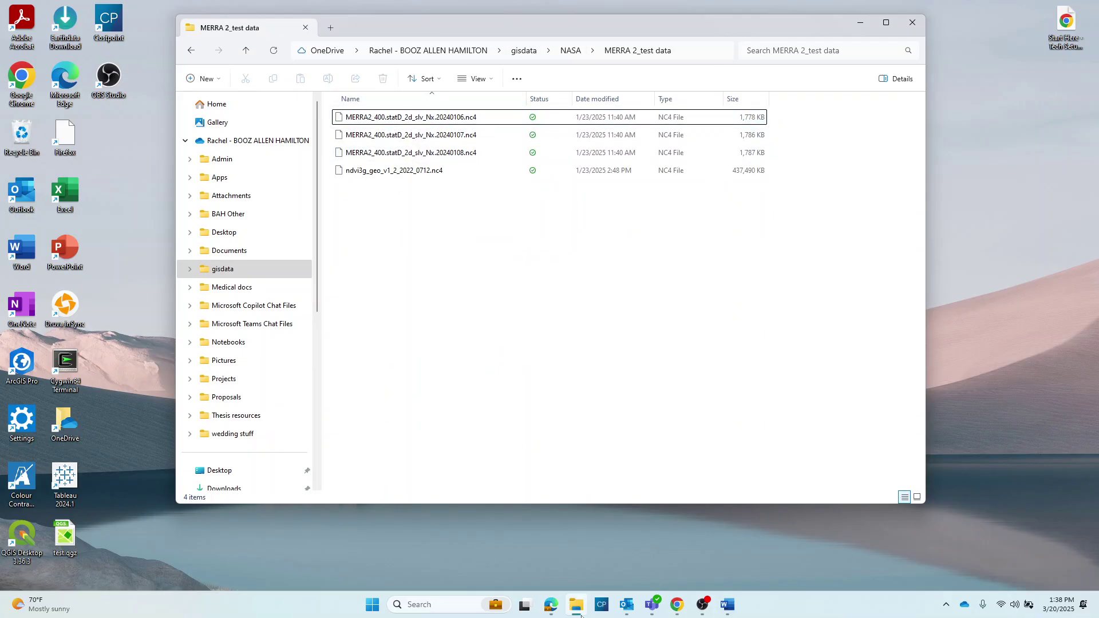
{"action": "mouse_move", "coordinate": [580, 615]}
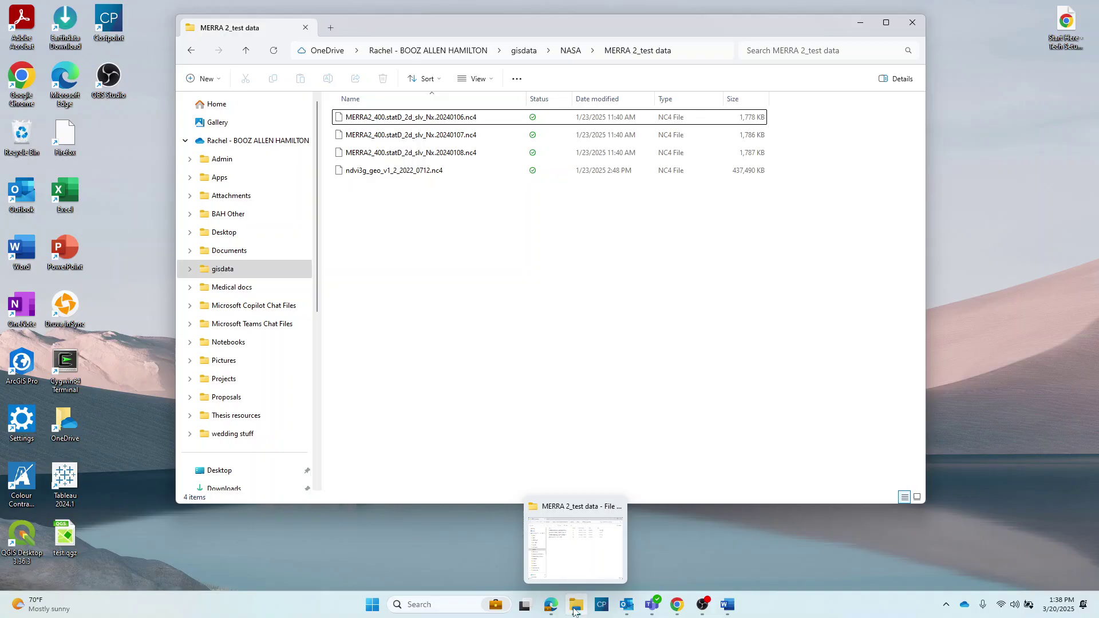
Minimize File Explorer and launch ArcGIS Pro from its desktop shortcut.
{"action": "left_click", "coordinate": [578, 612]}
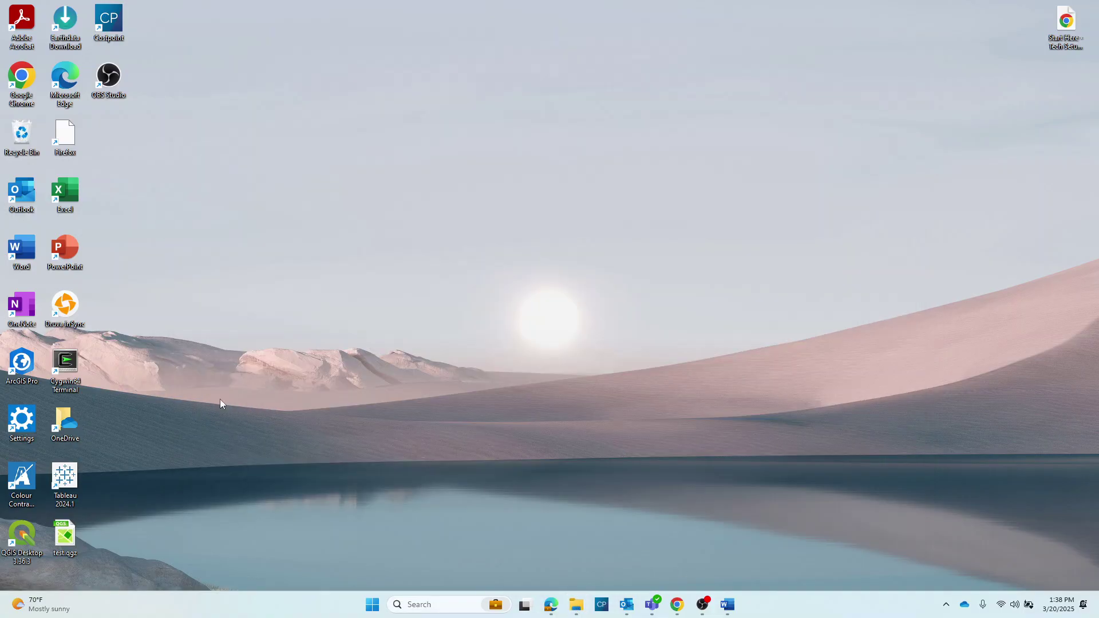
{"action": "double_click", "coordinate": [19, 364]}
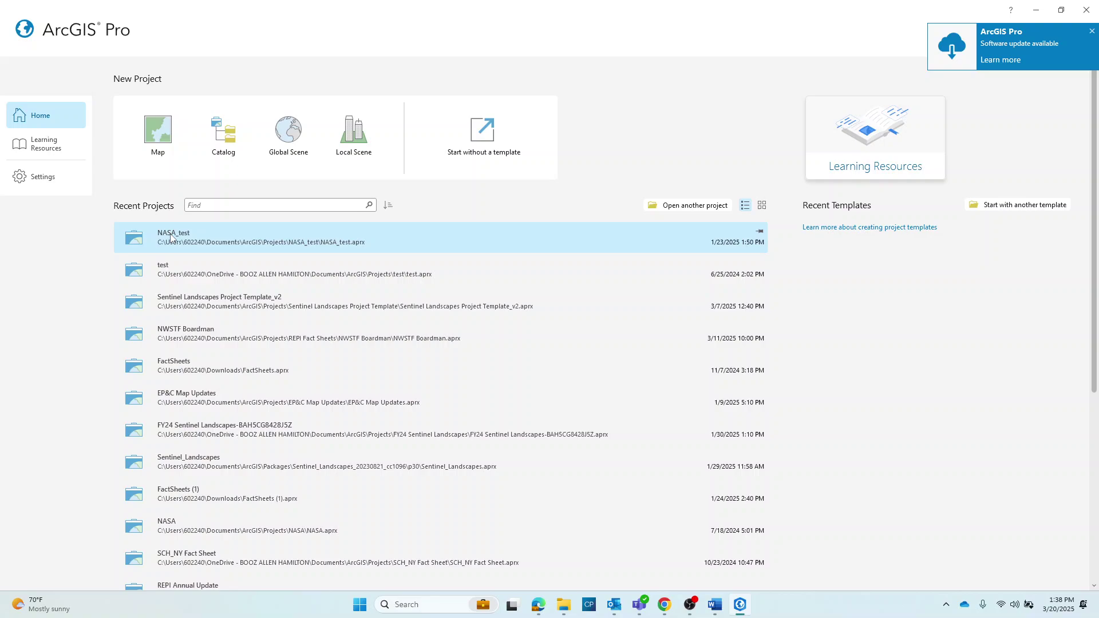
Open the NASA_test project from the Recent Projects list.
{"action": "left_click", "coordinate": [202, 240]}
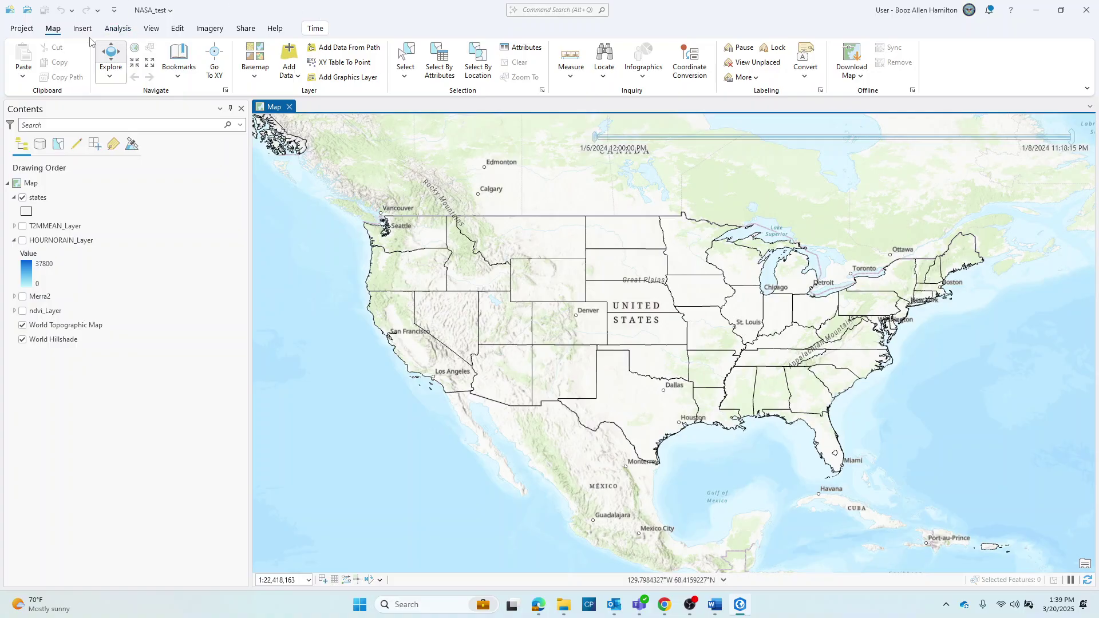
Show the Catalog pane and confirm MERRA 2_test data is already a folder connection, adding nothing.
{"action": "left_click", "coordinate": [150, 30]}
{"action": "left_click", "coordinate": [241, 50]}
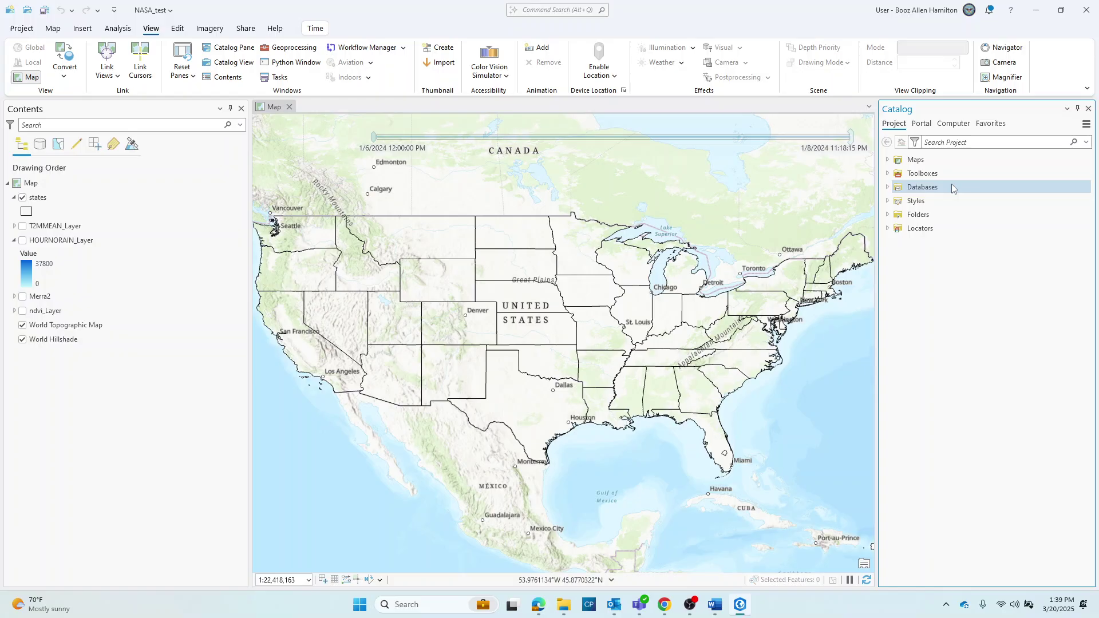
{"action": "right_click", "coordinate": [917, 217]}
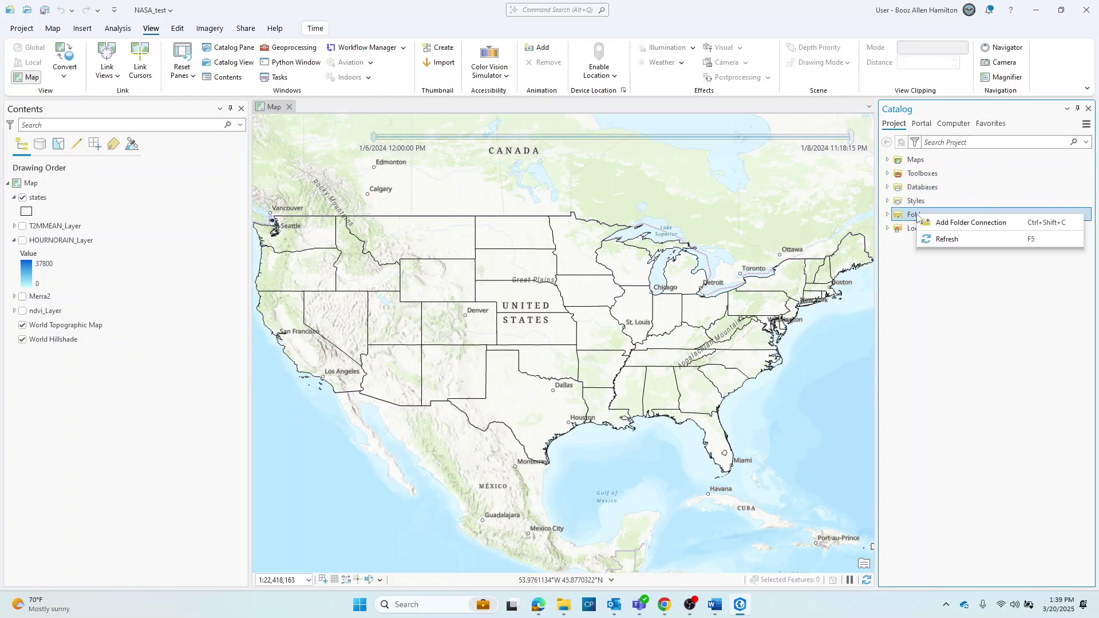
{"action": "left_click", "coordinate": [980, 228]}
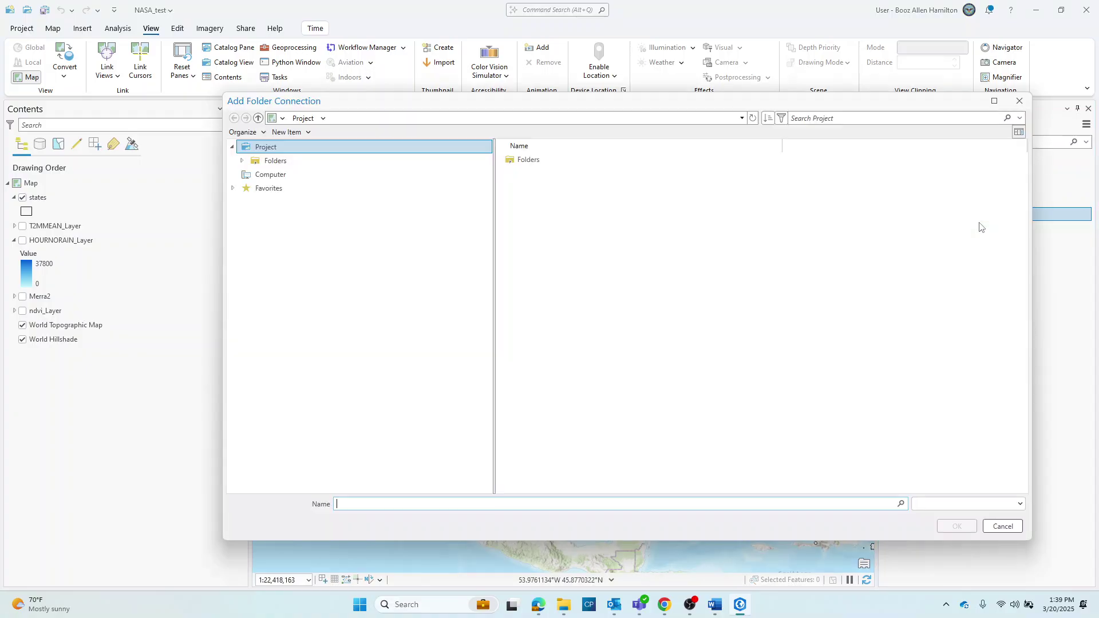
{"action": "double_click", "coordinate": [506, 161]}
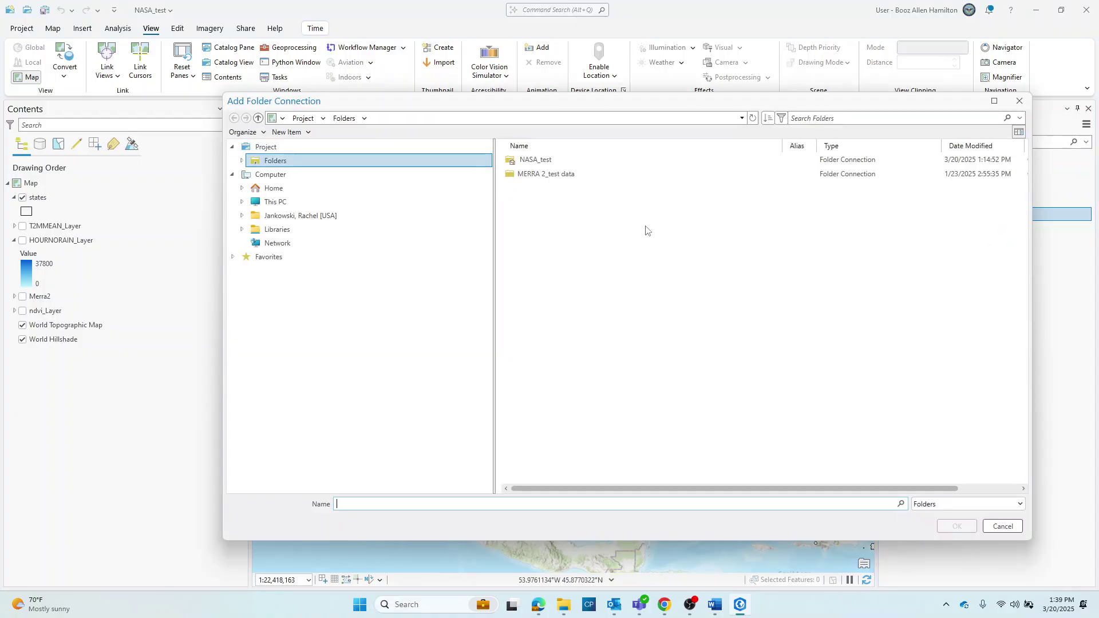
{"action": "left_click", "coordinate": [553, 179]}
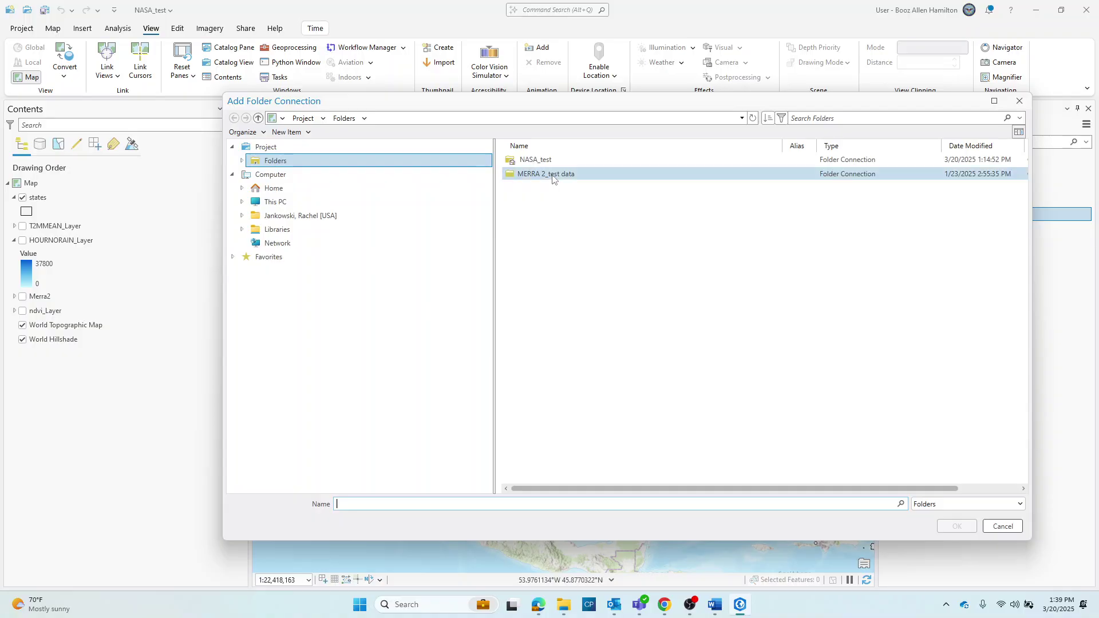
{"action": "left_click", "coordinate": [553, 179]}
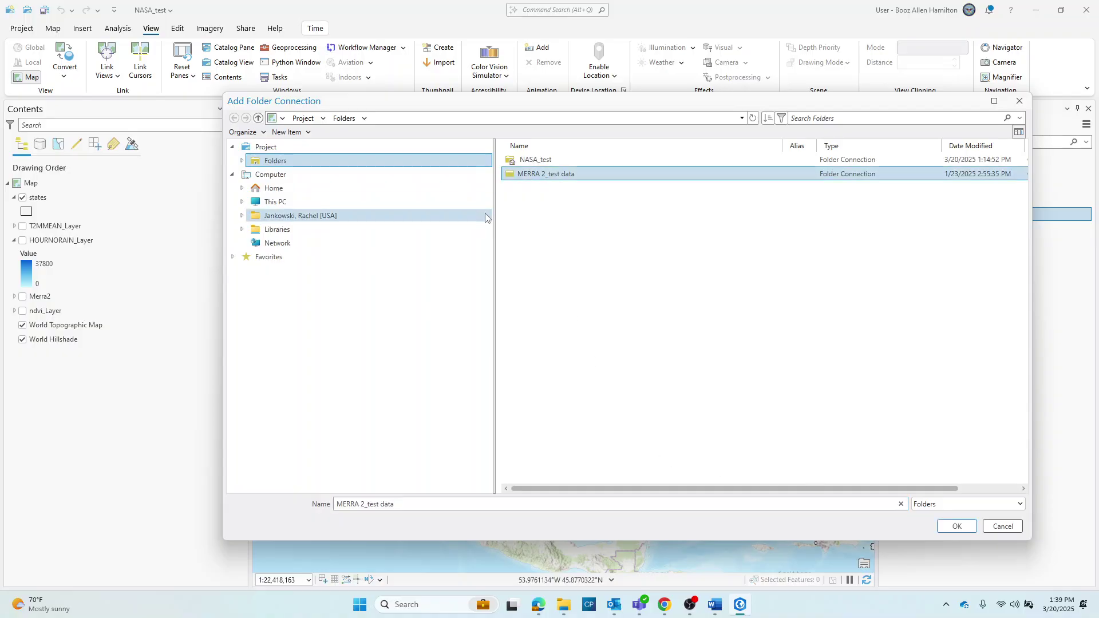
{"action": "left_click_drag", "start_coordinate": [493, 250], "coordinate": [371, 250]}
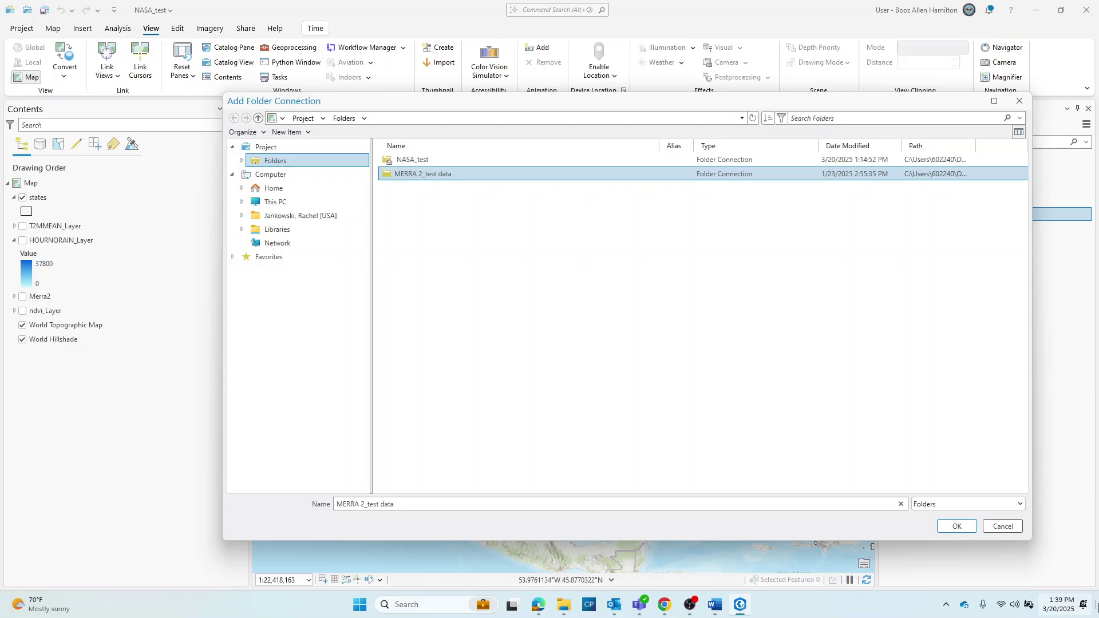
{"action": "left_click", "coordinate": [1001, 526]}
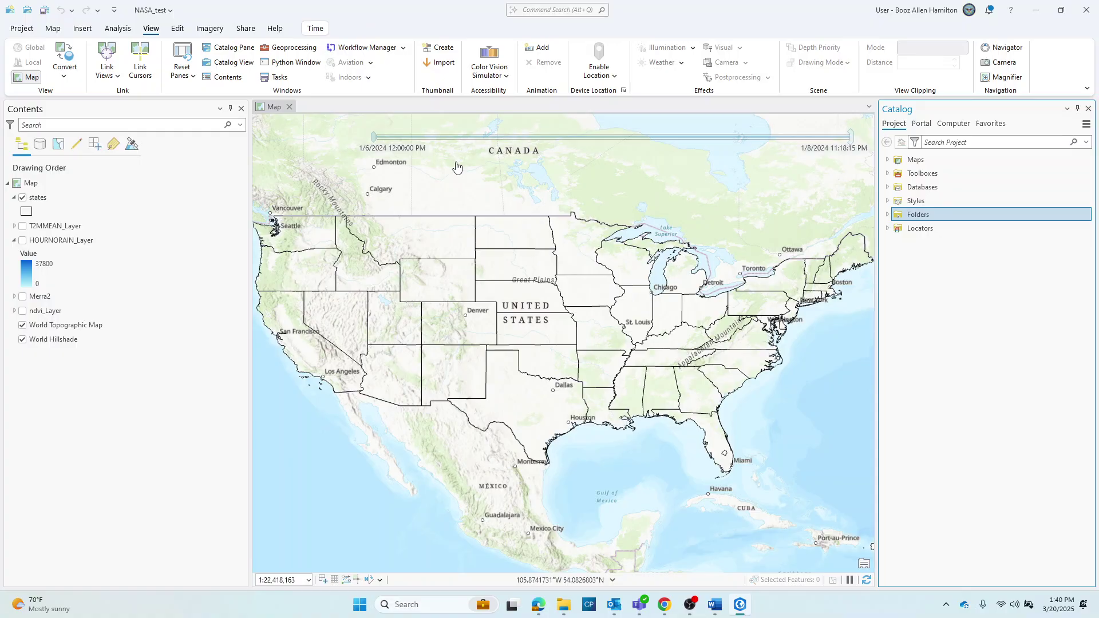
Open the Geoprocessing pane, close Catalog, and search tools for 'make netcdf raster'.
{"action": "left_click", "coordinate": [287, 49]}
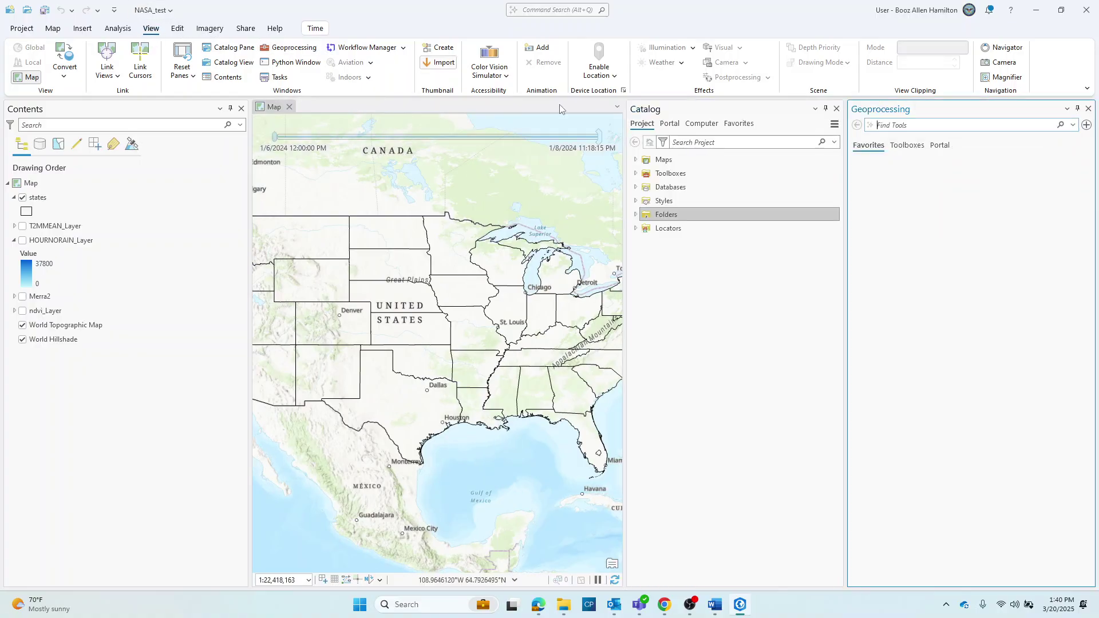
{"action": "left_click", "coordinate": [836, 108]}
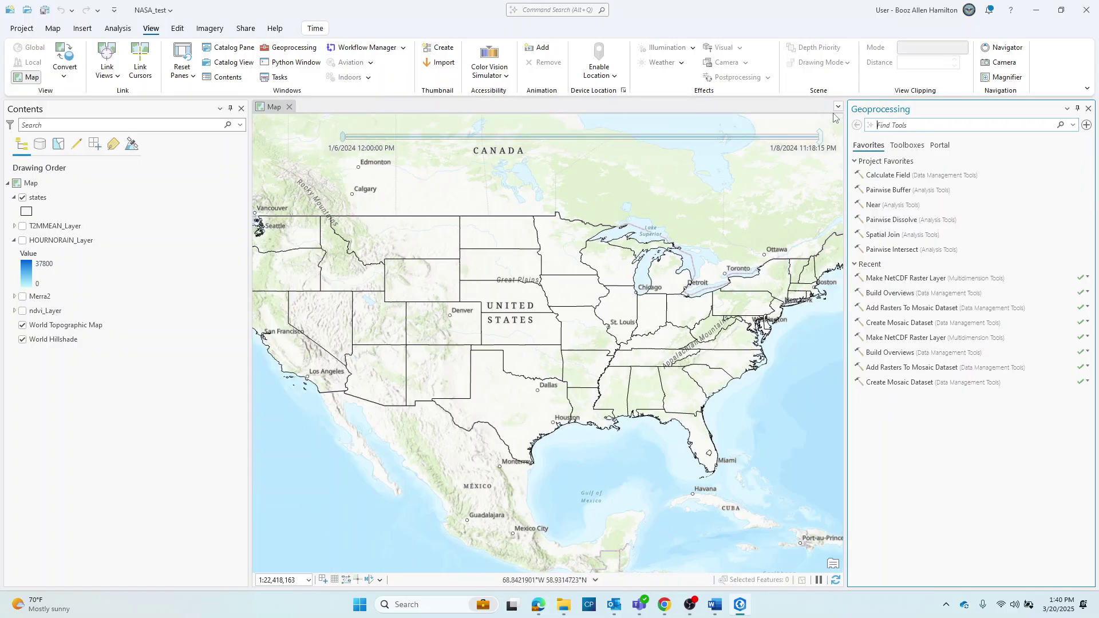
{"action": "left_click", "coordinate": [899, 126]}
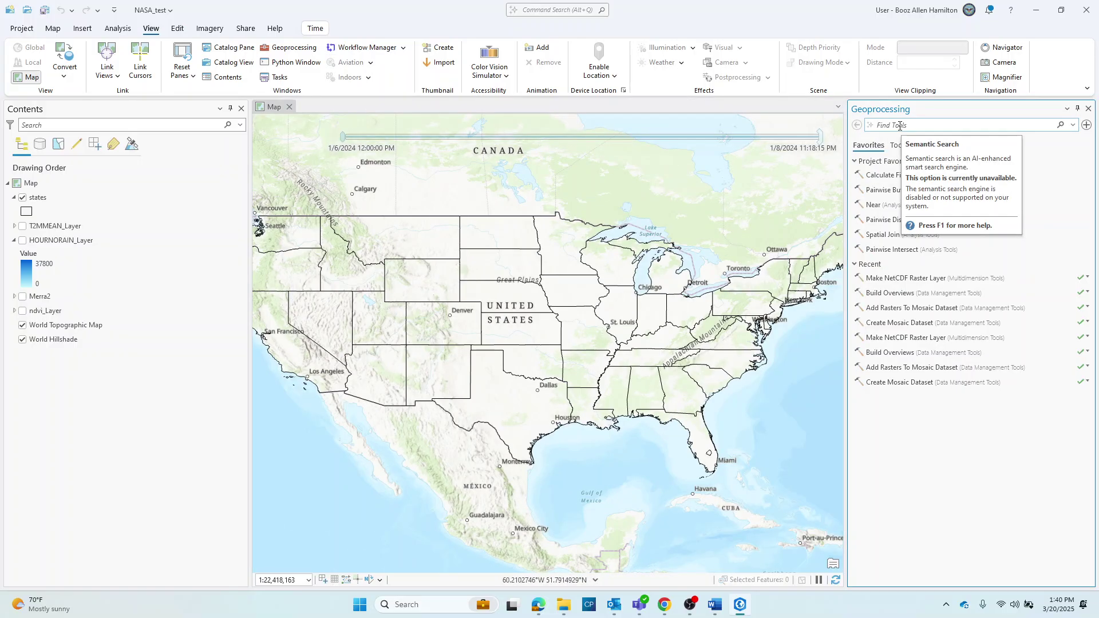
{"action": "type", "text": "make"}
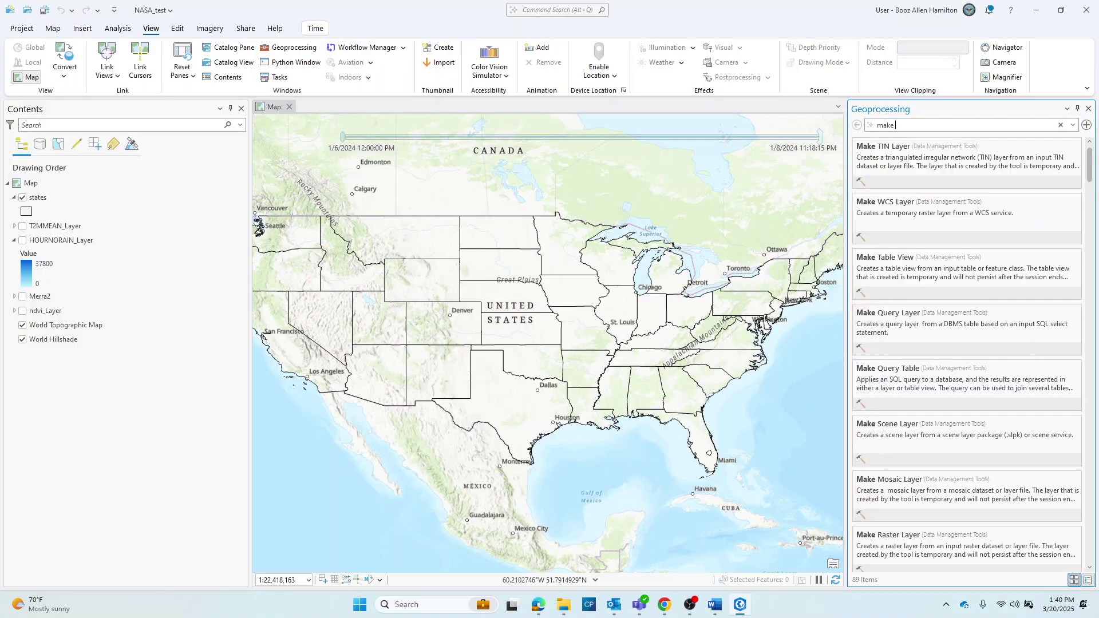
{"action": "type", "text": " netcd"}
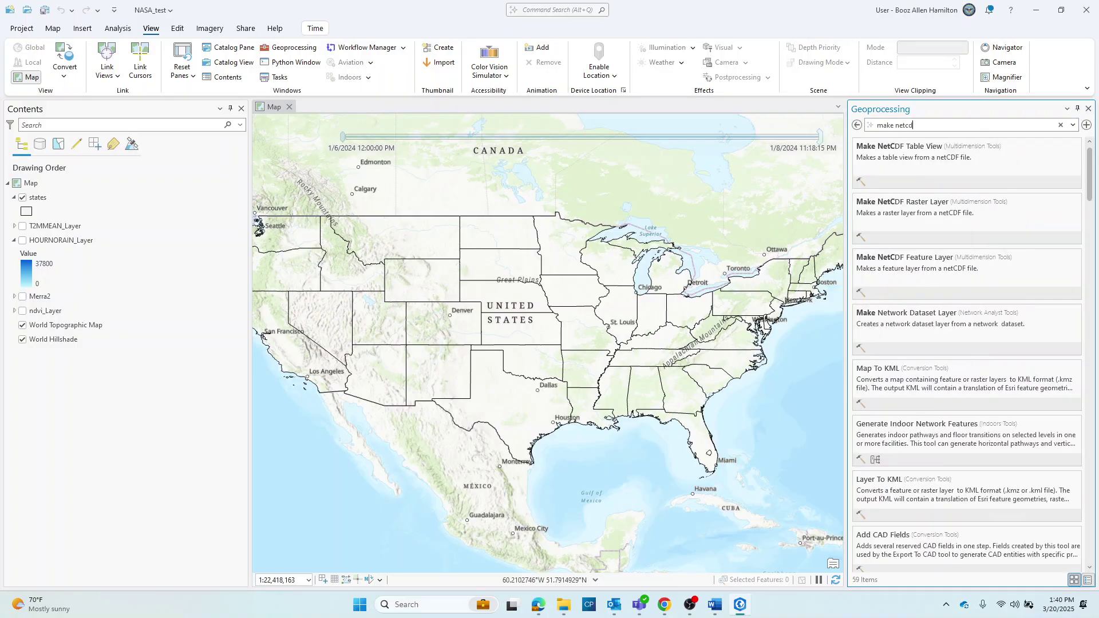
{"action": "type", "text": "f raster"}
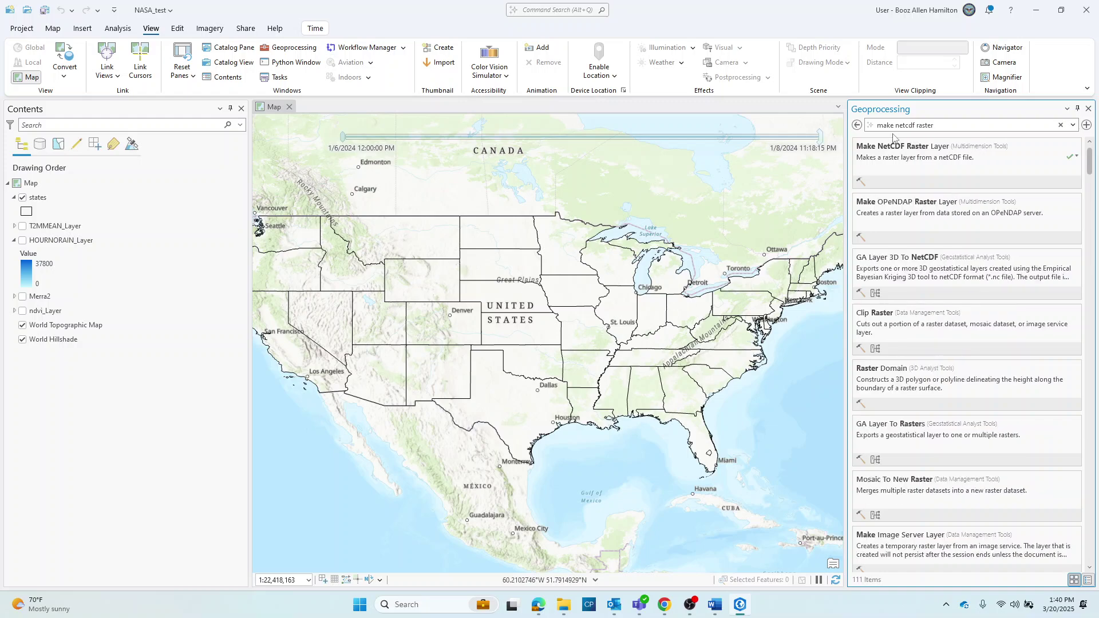
In Make NetCDF Raster Layer, pick MERRA2_400.statD_2d_slv_Nx.20240108.nc4 from OneDrive > gisdata > NASA > MERRA 2_test data.
{"action": "left_click", "coordinate": [921, 160]}
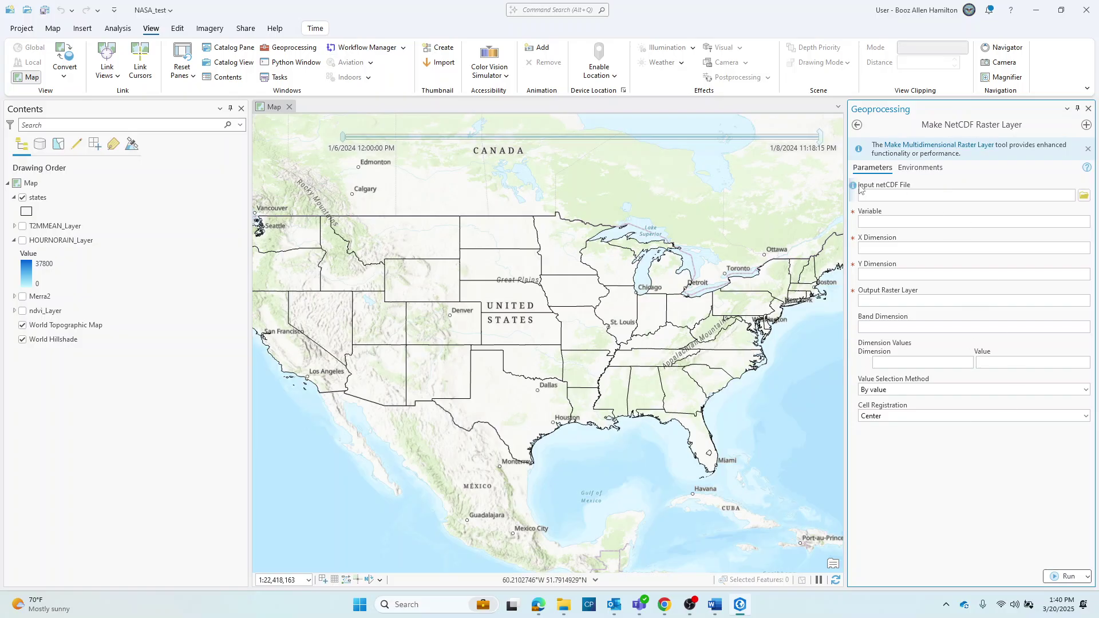
{"action": "left_click", "coordinate": [1083, 196]}
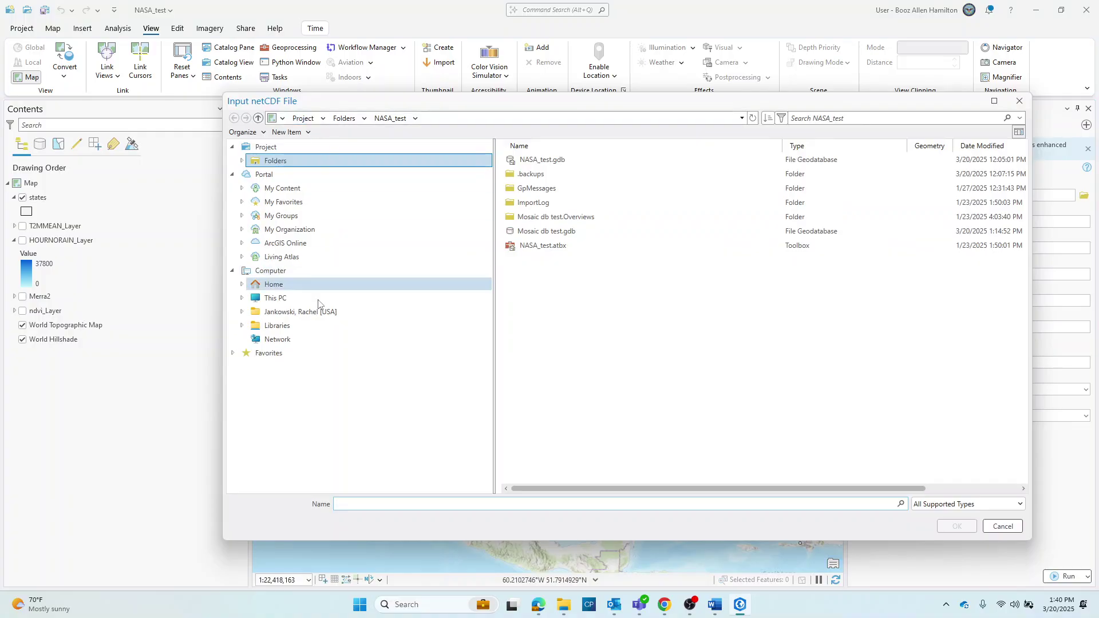
{"action": "left_click", "coordinate": [241, 312]}
{"action": "scroll", "coordinate": [349, 409], "scroll_direction": "down", "scroll_amount": 5}
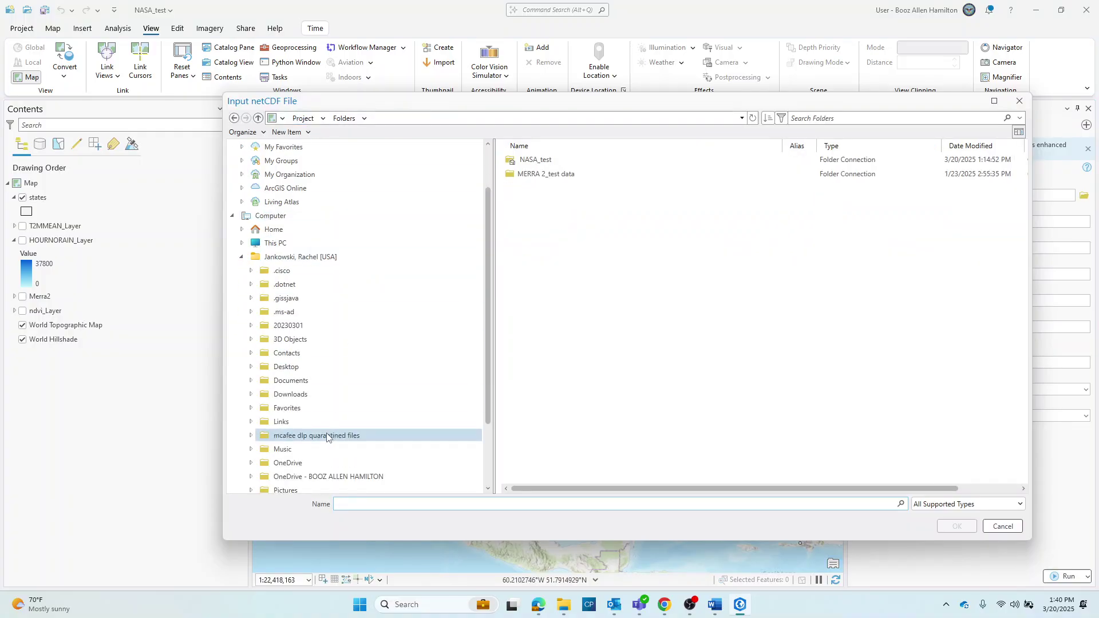
{"action": "left_click", "coordinate": [363, 410]}
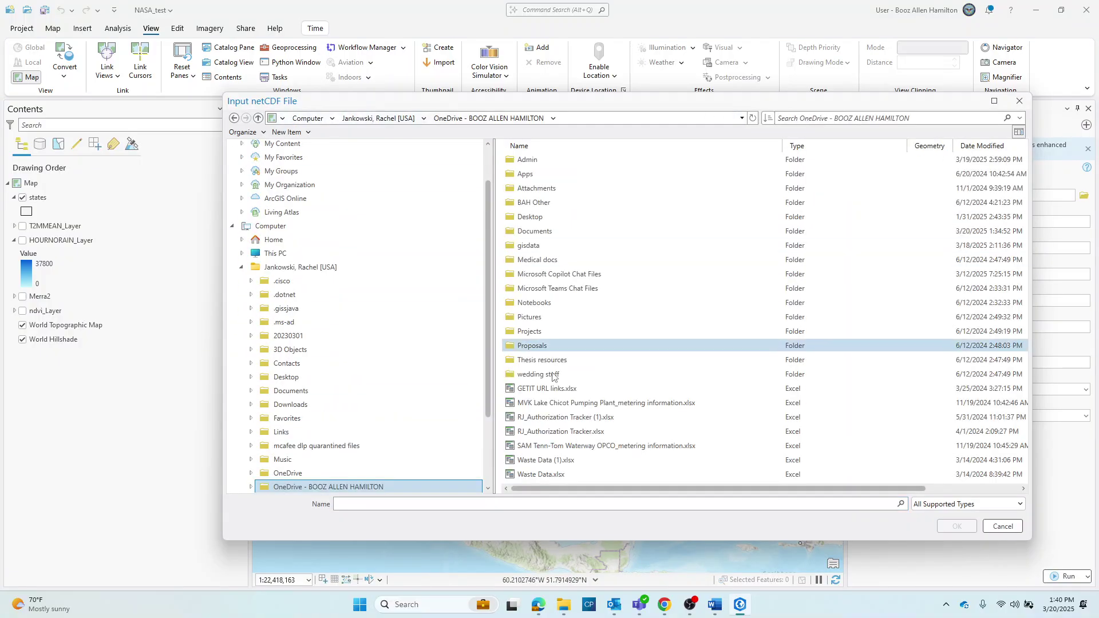
{"action": "double_click", "coordinate": [550, 245]}
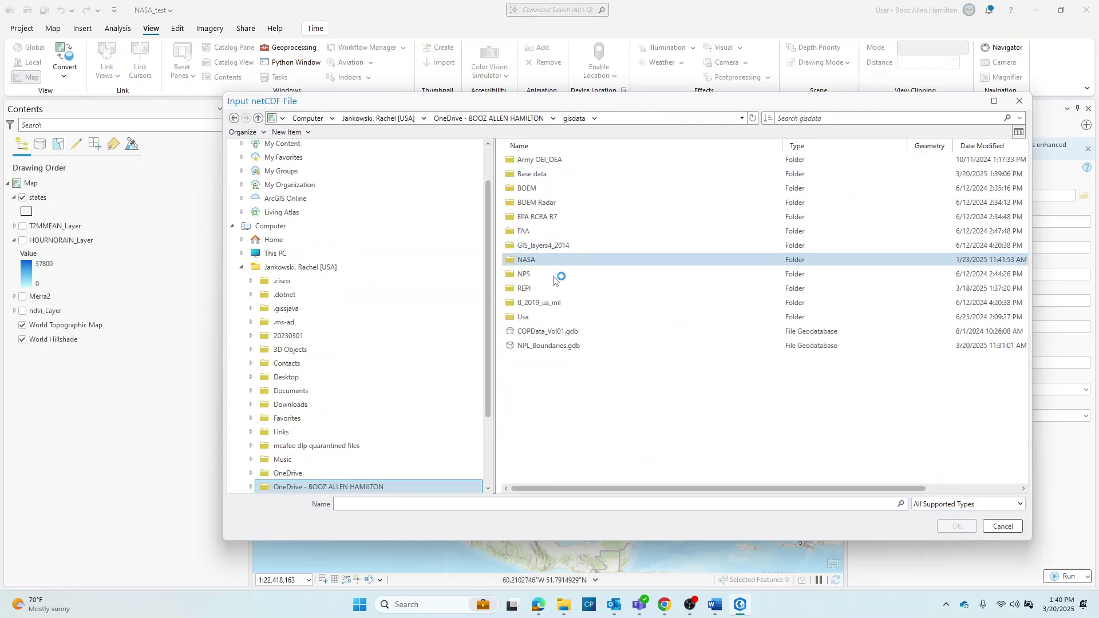
{"action": "double_click", "coordinate": [526, 260]}
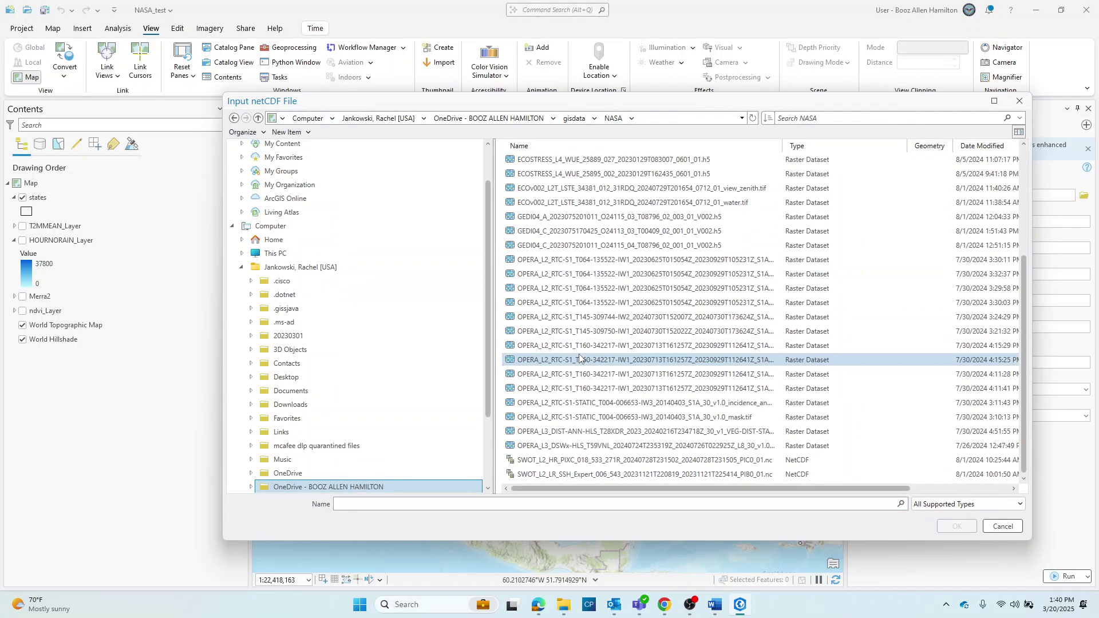
{"action": "double_click", "coordinate": [565, 218]}
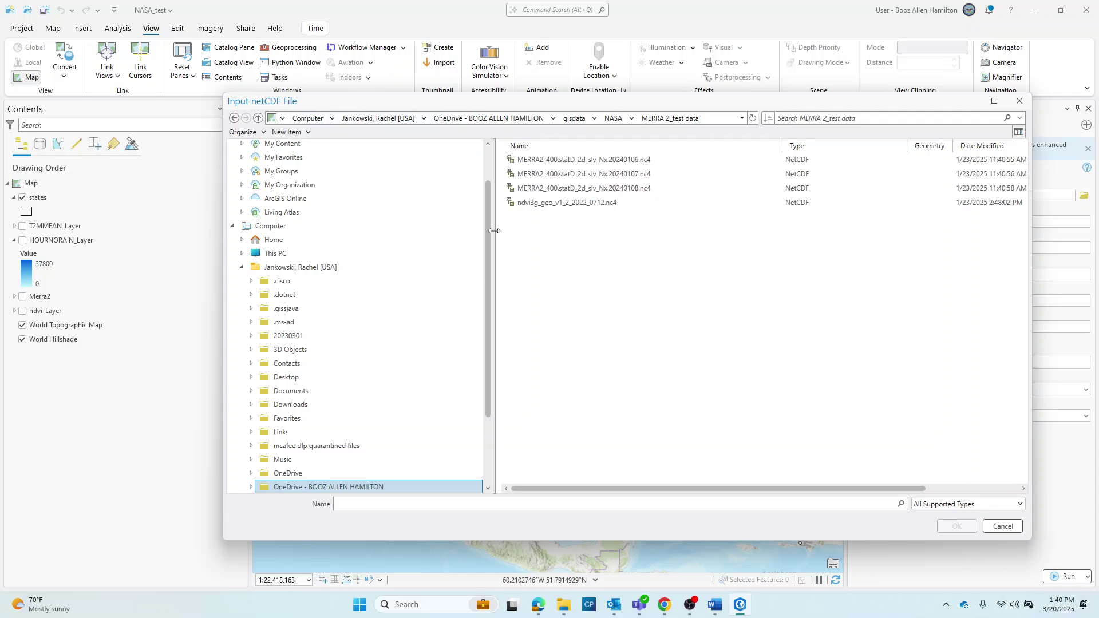
{"action": "left_click_drag", "start_coordinate": [490, 231], "coordinate": [424, 233]}
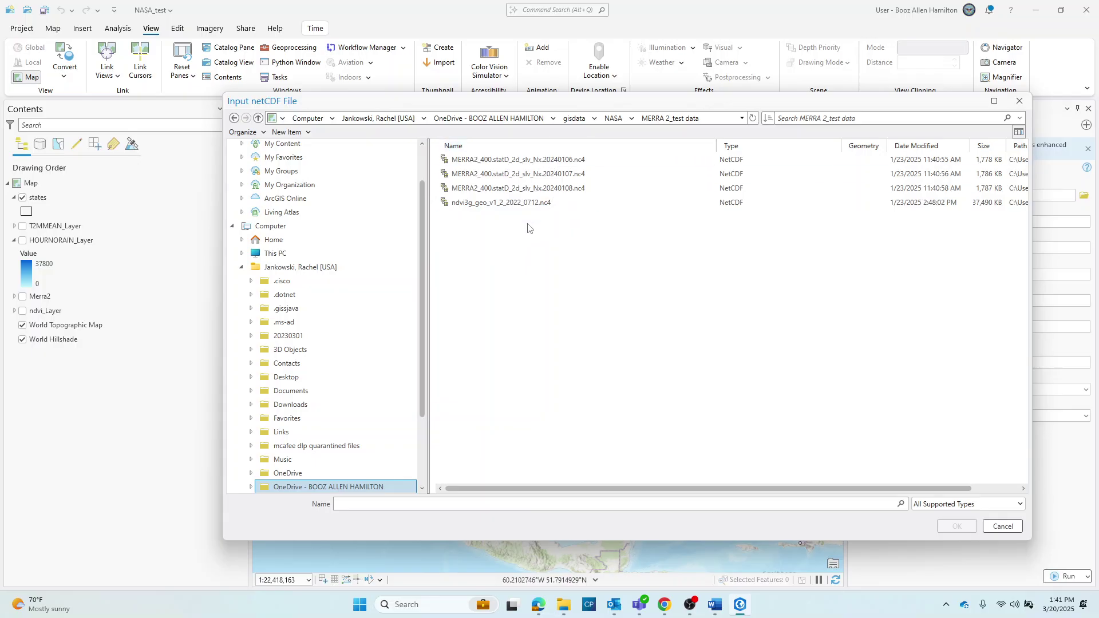
{"action": "left_click", "coordinate": [562, 189]}
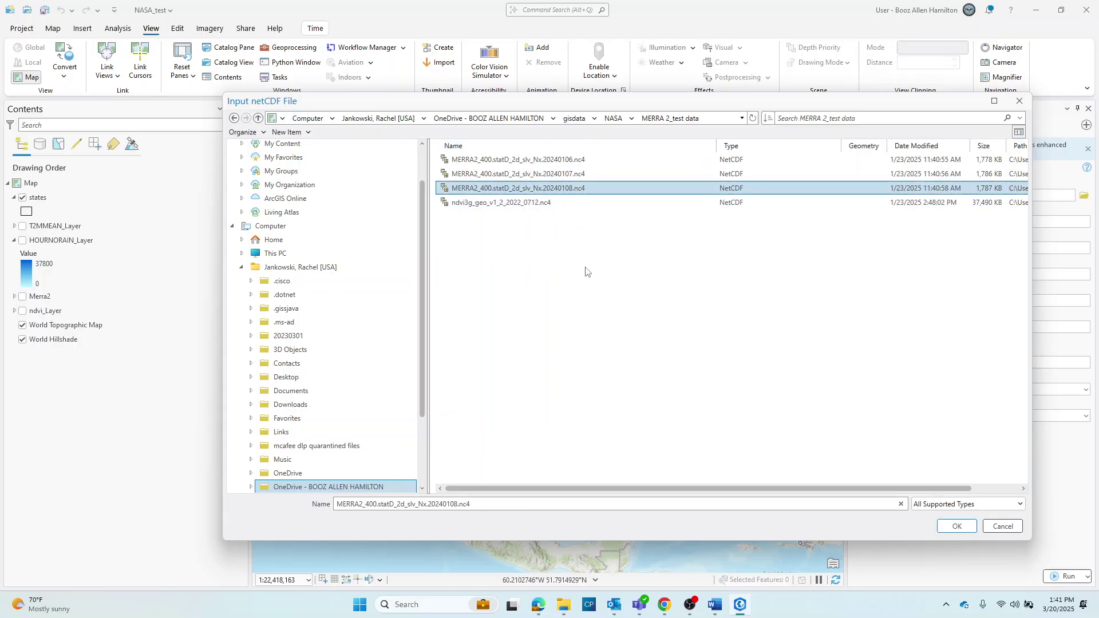
{"action": "left_click", "coordinate": [955, 528]}
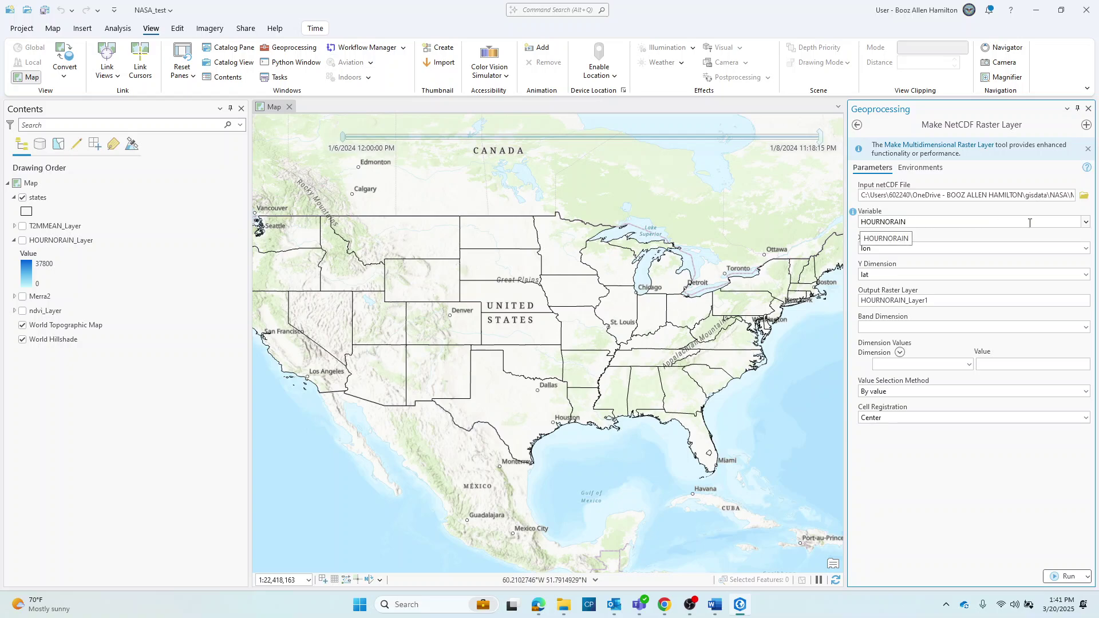
List the file's variables: HOURNORAIN, T2MMAX, T2MMEAN, T2MMIN and TPRECMAX.
{"action": "left_click", "coordinate": [1086, 222]}
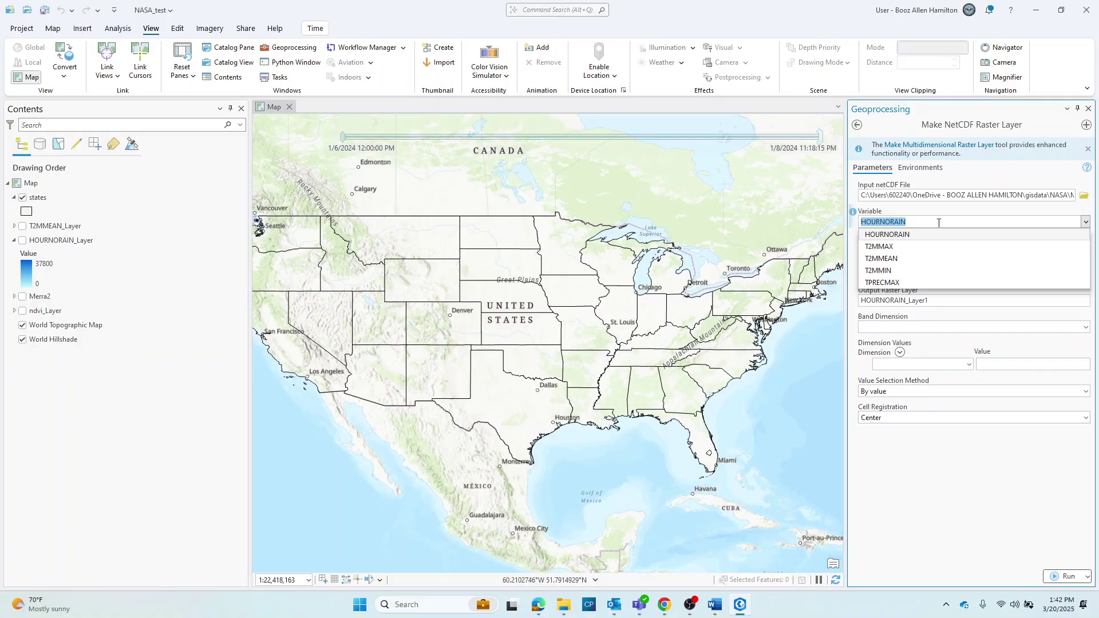
Switch the variable to TPRECMAX, giving output TPRECMAX_Layer, and leave Band Dimension empty.
{"action": "left_click", "coordinate": [941, 224]}
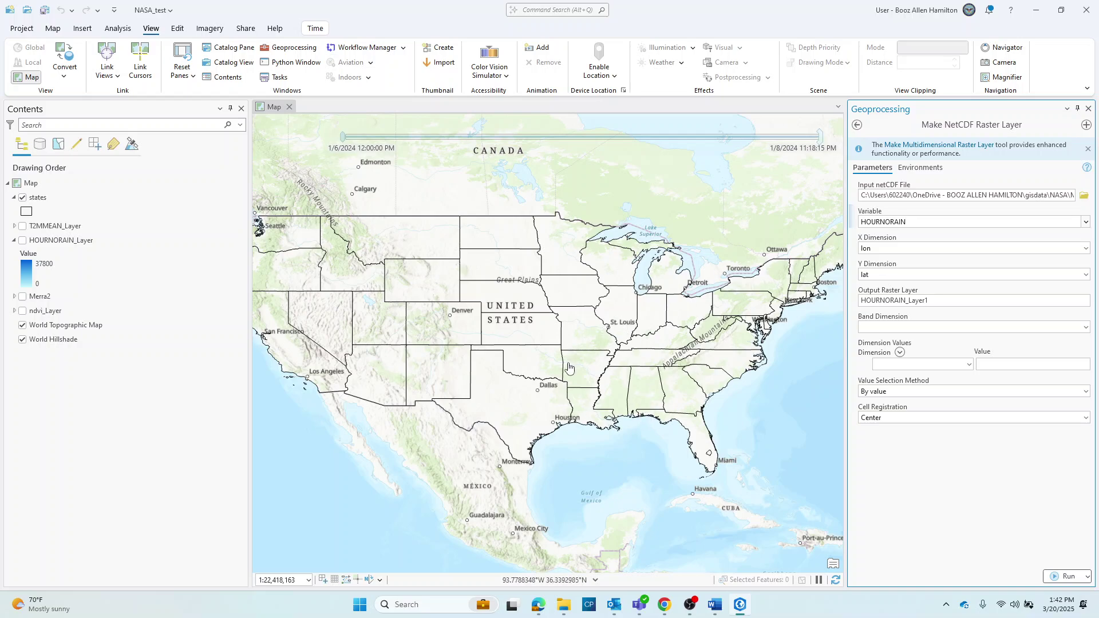
{"action": "left_click_drag", "start_coordinate": [569, 369], "coordinate": [596, 365]}
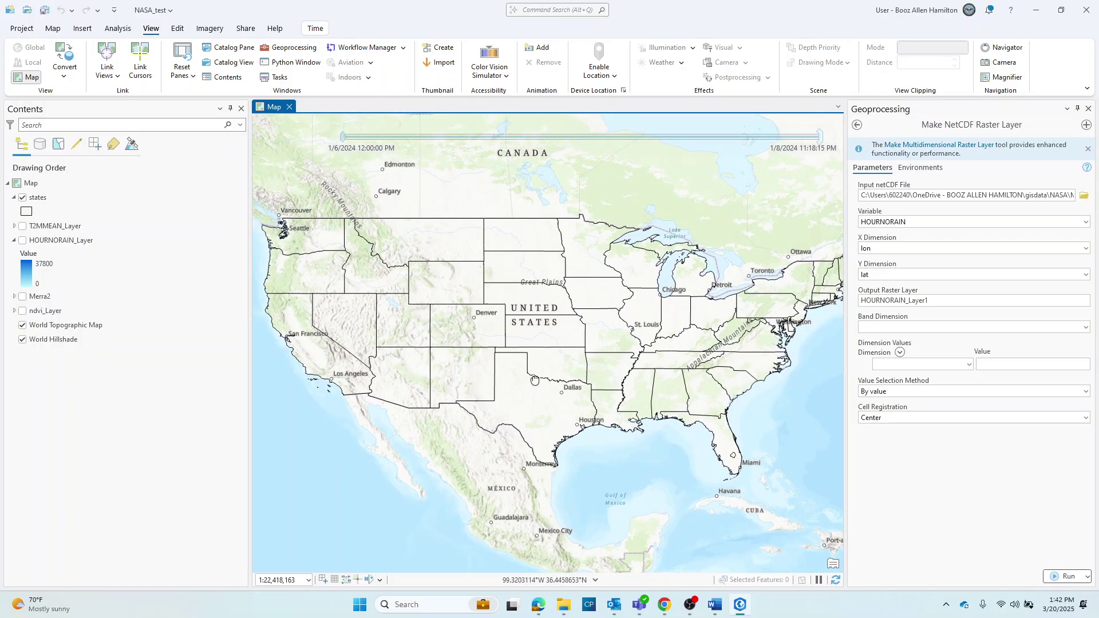
{"action": "mouse_move", "coordinate": [536, 359]}
{"action": "left_mouse_down"}
{"action": "mouse_move", "coordinate": [534, 381]}
{"action": "mouse_move", "coordinate": [531, 372]}
{"action": "left_mouse_up"}
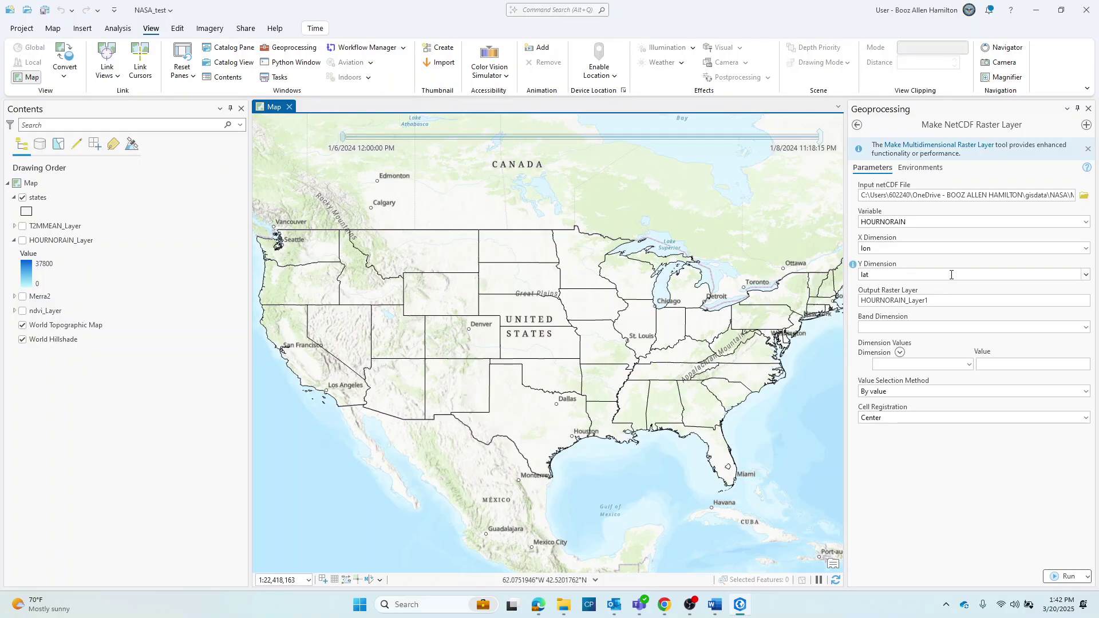
{"action": "left_click", "coordinate": [1086, 223]}
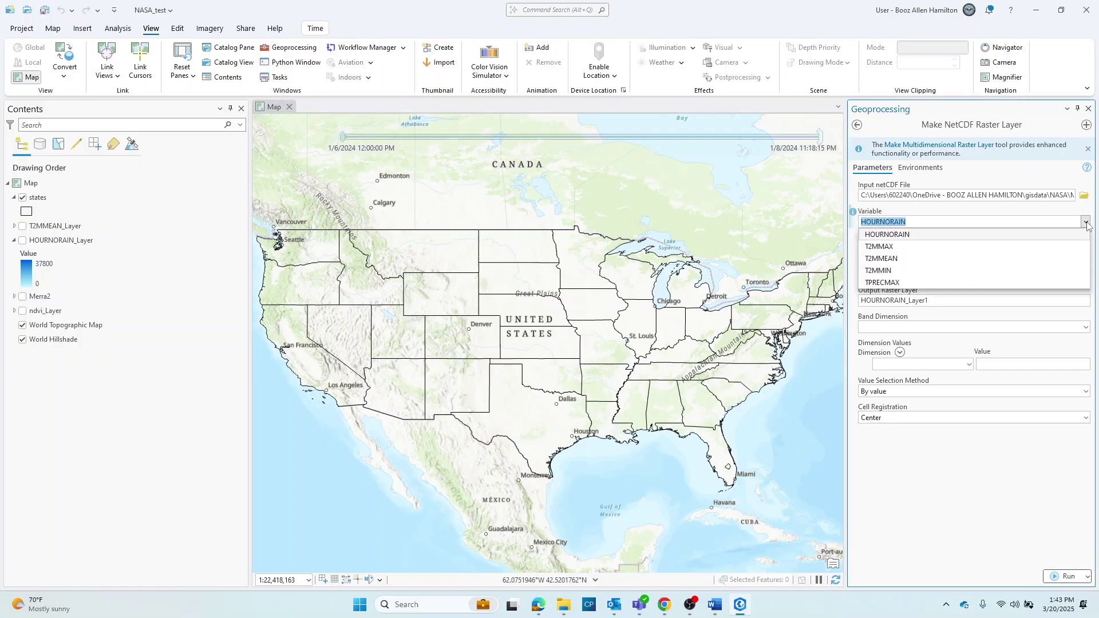
{"action": "left_click", "coordinate": [900, 284]}
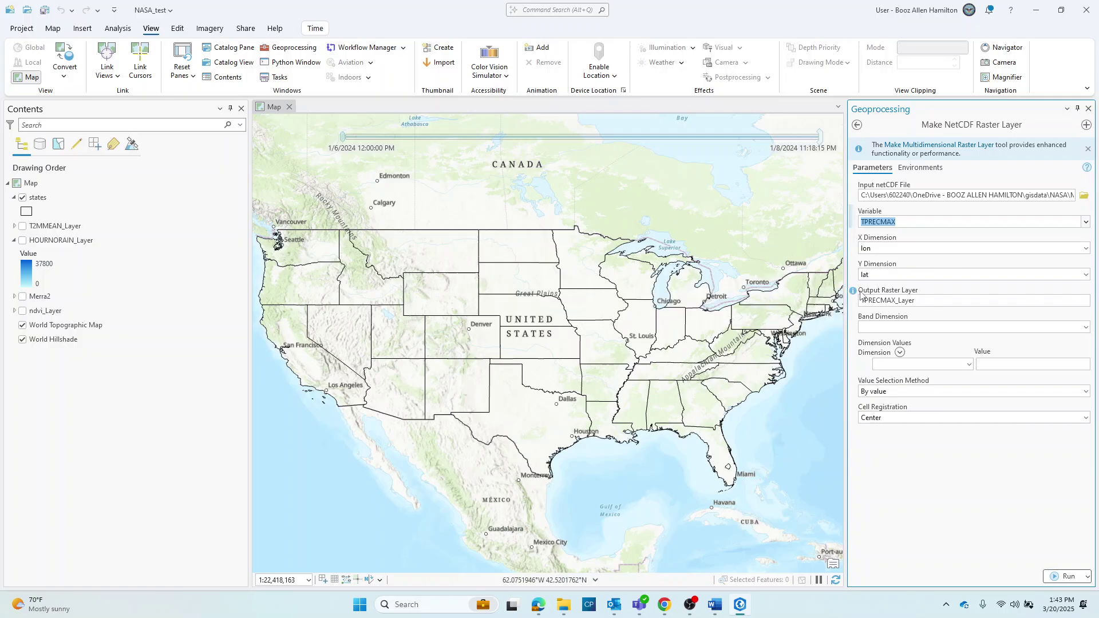
{"action": "left_click", "coordinate": [921, 300]}
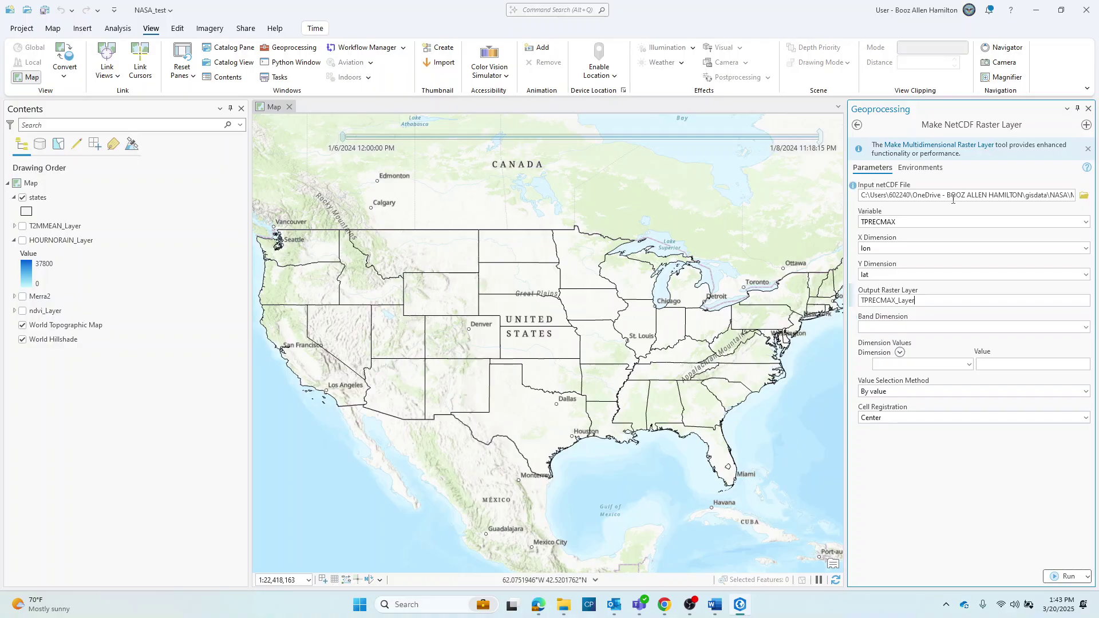
{"action": "left_click", "coordinate": [1085, 328]}
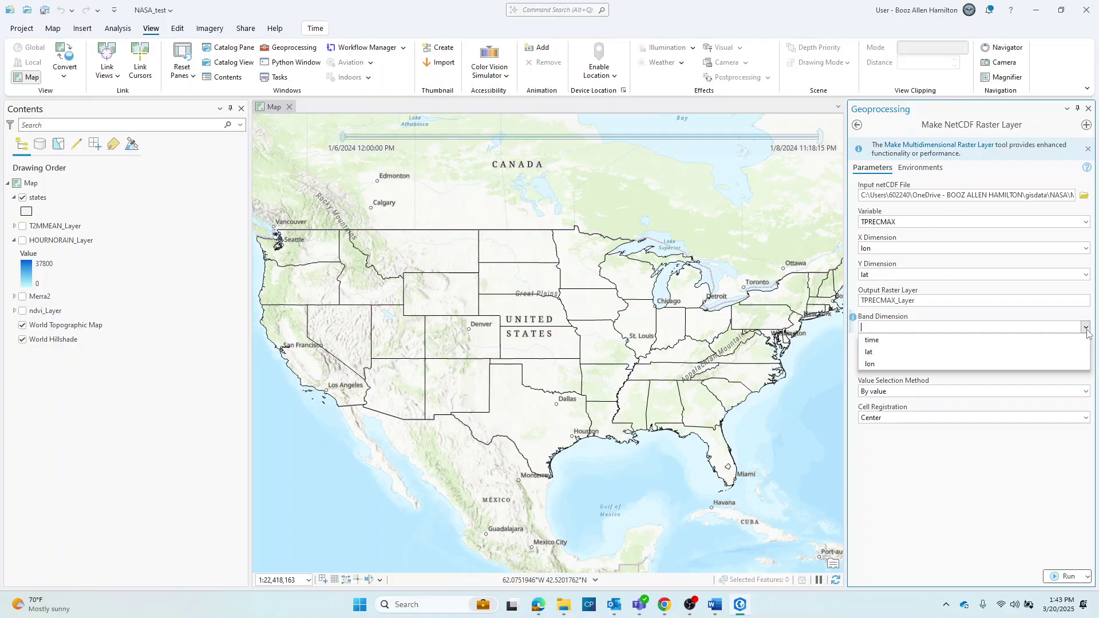
{"action": "left_click", "coordinate": [950, 474]}
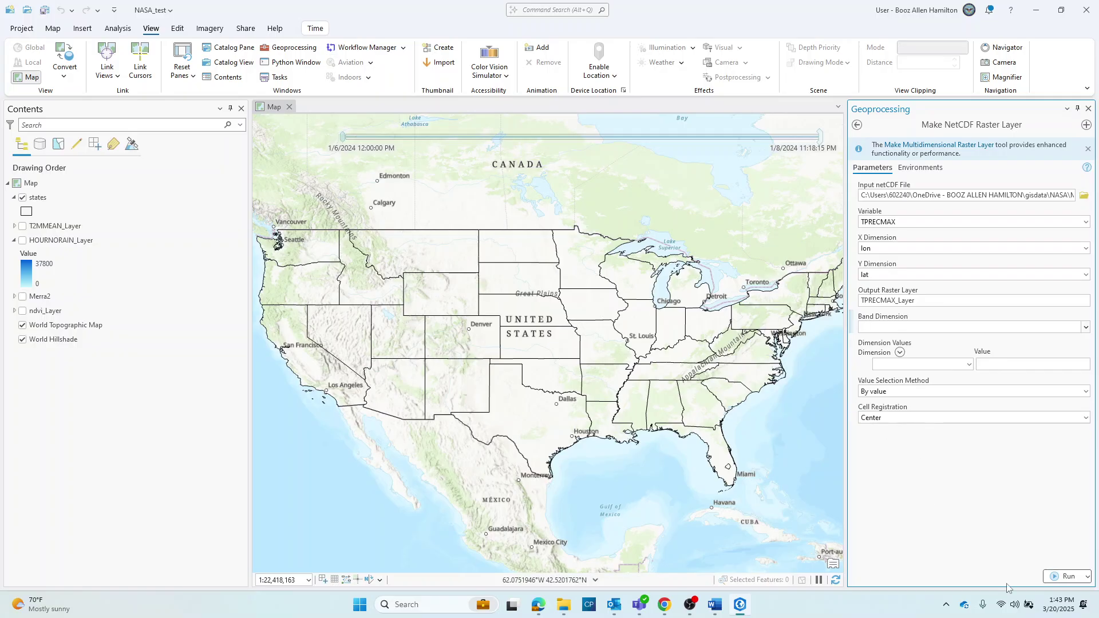
Run the tool to add TPRECMAX_Layer, valued 0 to 0.0163095, to the map.
{"action": "left_click", "coordinate": [1057, 578]}
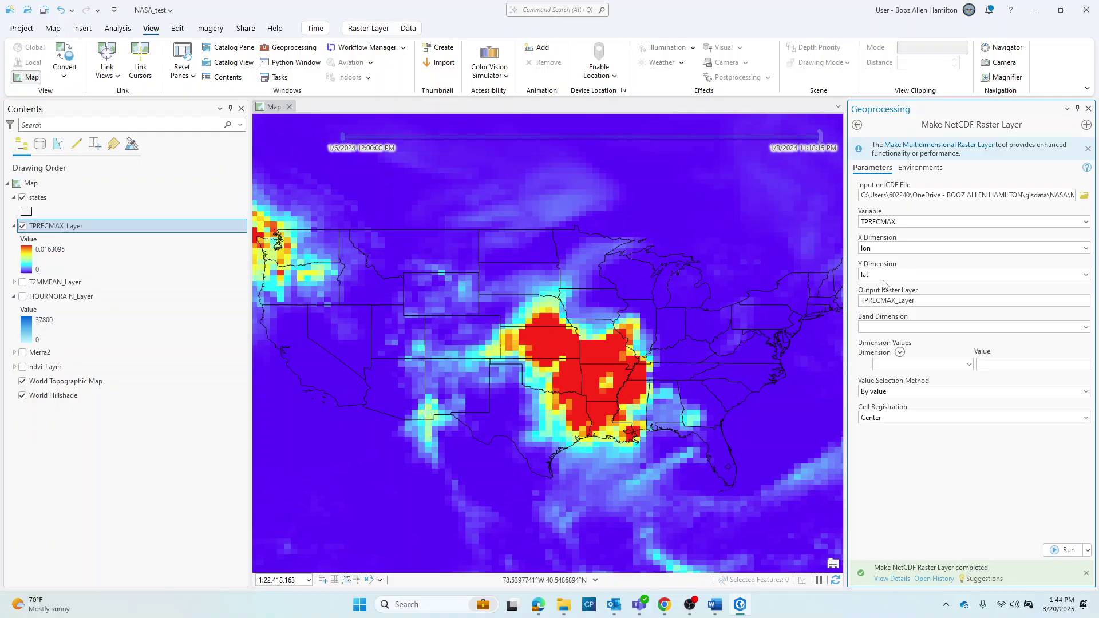
Close the tool and pan and zoom to about 1:22,418,163 centred on the contiguous US.
{"action": "left_click", "coordinate": [1088, 109]}
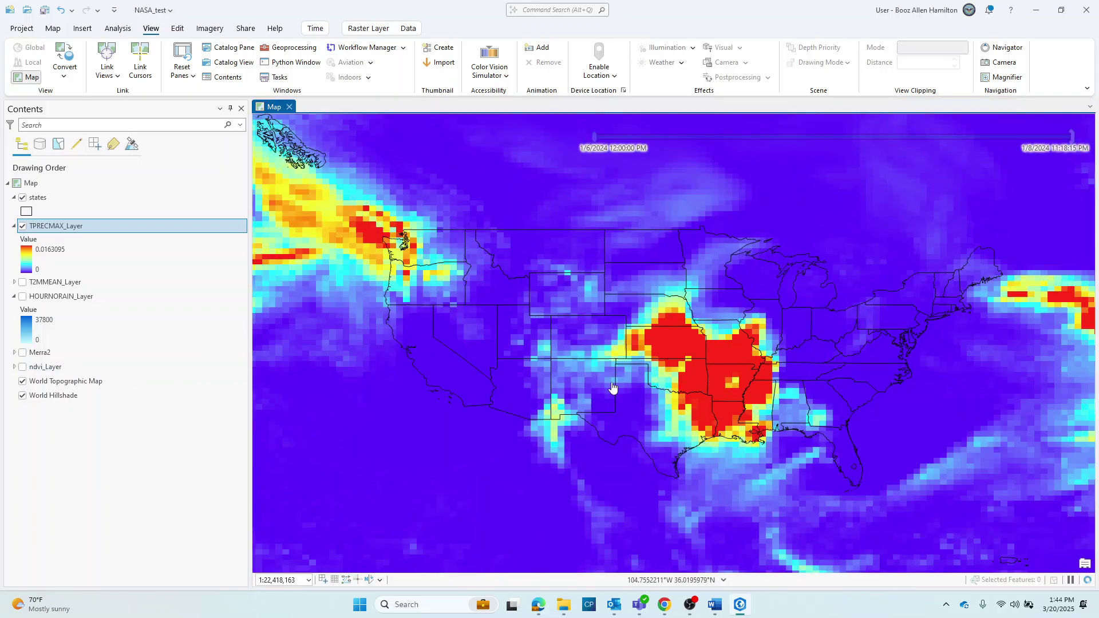
{"action": "scroll", "coordinate": [612, 387], "scroll_direction": "down", "scroll_amount": 3}
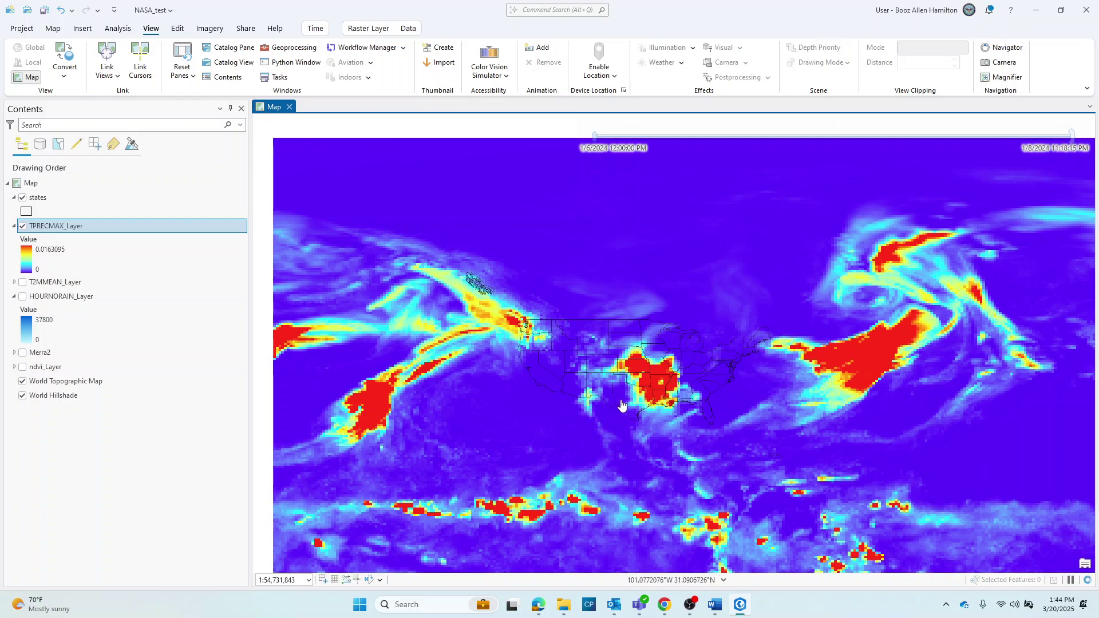
{"action": "left_click_drag", "start_coordinate": [622, 408], "coordinate": [602, 370]}
{"action": "scroll", "coordinate": [606, 380], "scroll_direction": "down", "scroll_amount": 2}
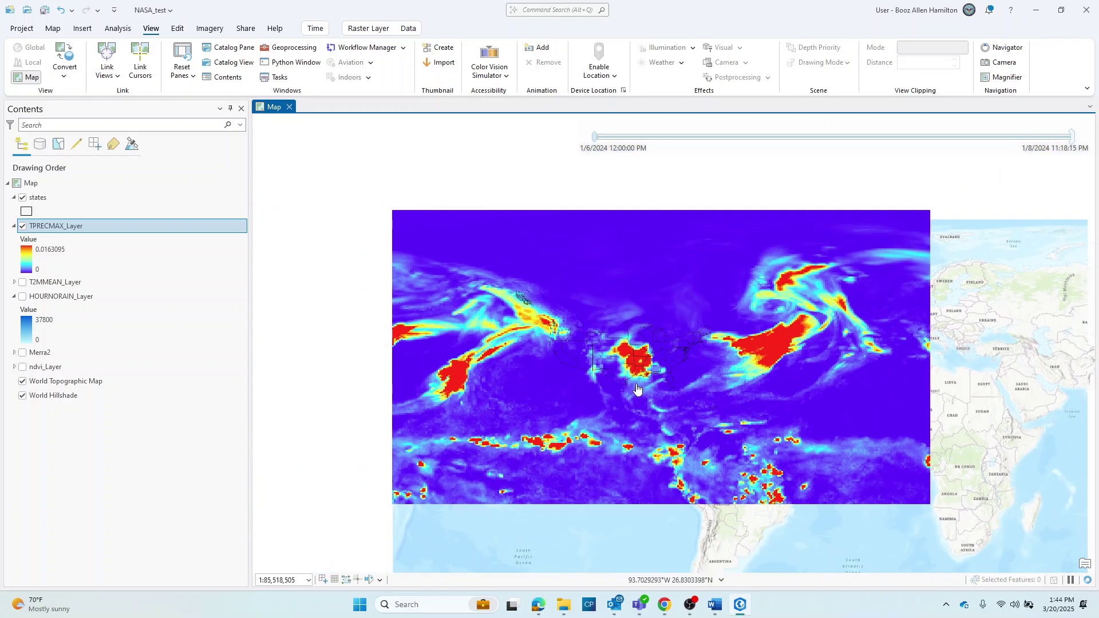
{"action": "left_click_drag", "start_coordinate": [622, 378], "coordinate": [553, 312]}
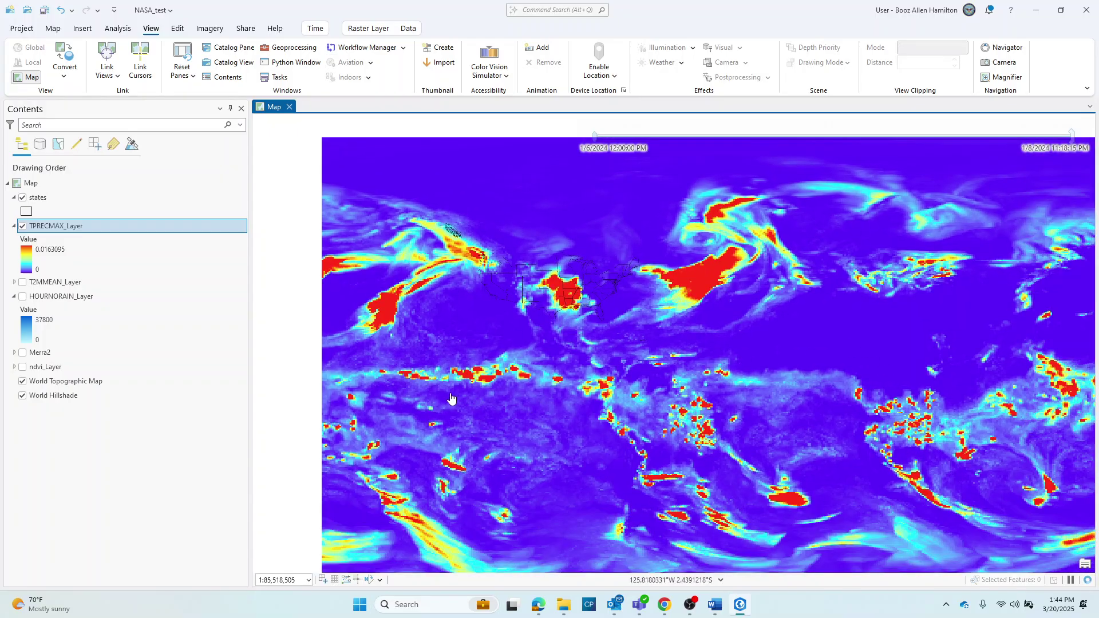
{"action": "left_click_drag", "start_coordinate": [566, 355], "coordinate": [551, 339]}
{"action": "scroll", "coordinate": [503, 324], "scroll_direction": "up", "scroll_amount": 3}
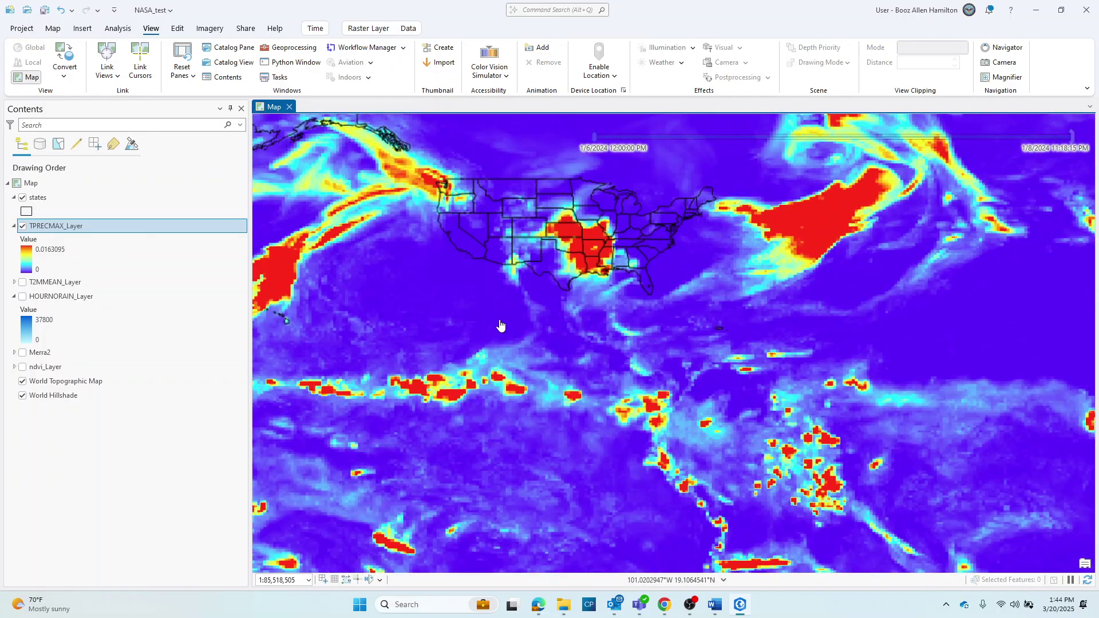
{"action": "left_click_drag", "start_coordinate": [579, 266], "coordinate": [603, 400]}
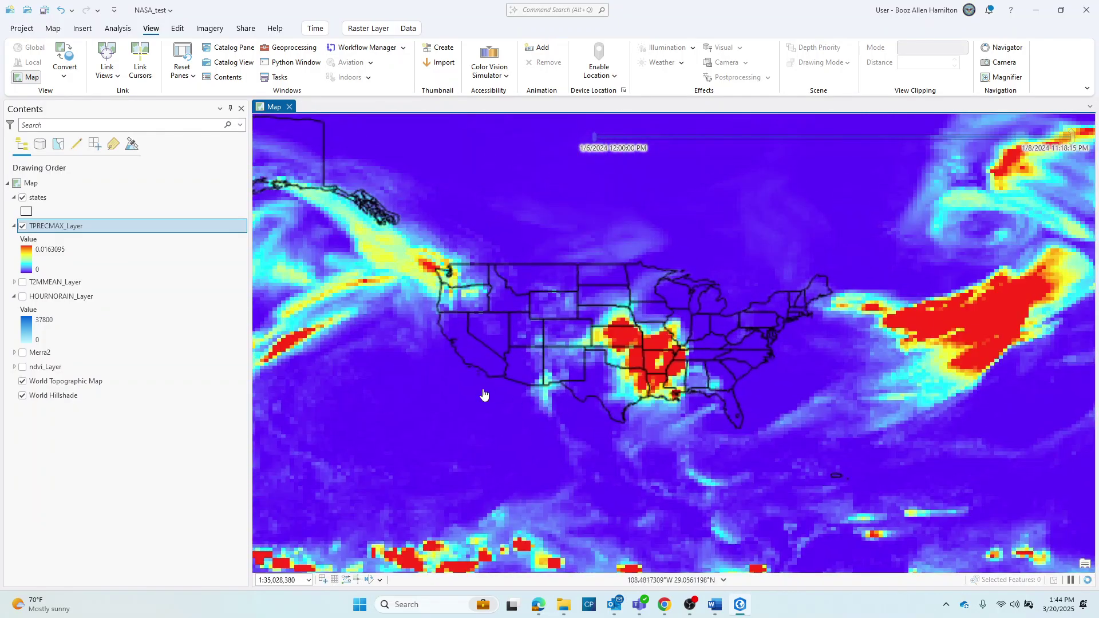
{"action": "scroll", "coordinate": [514, 398], "scroll_direction": "up", "scroll_amount": 2}
{"action": "left_click_drag", "start_coordinate": [681, 346], "coordinate": [685, 396]}
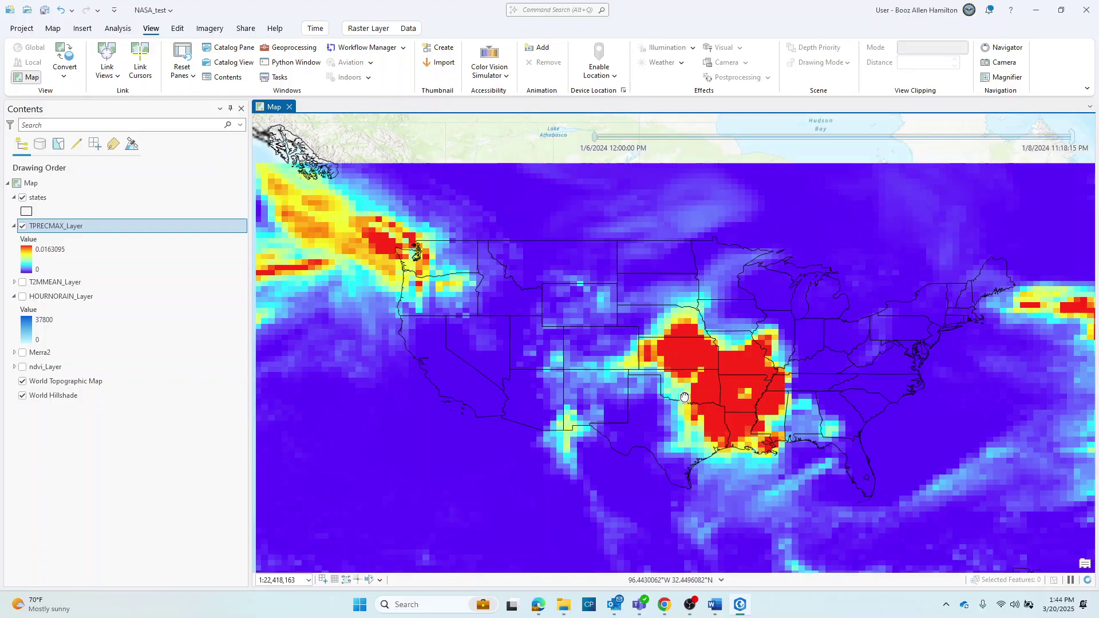
{"action": "scroll", "coordinate": [646, 396], "scroll_direction": "up", "scroll_amount": 2}
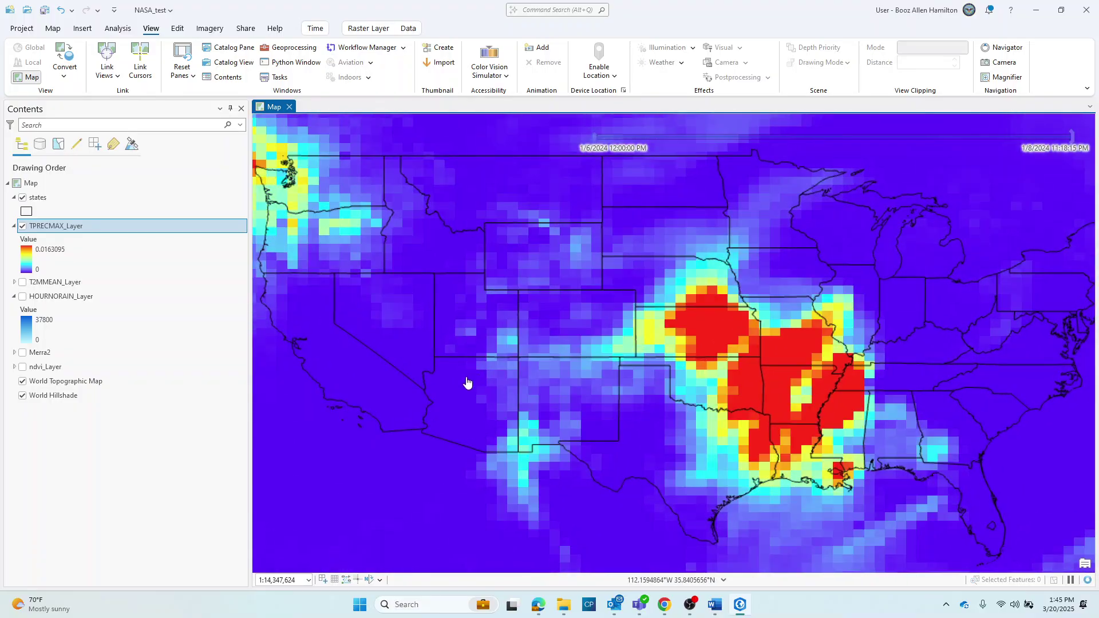
{"action": "scroll", "coordinate": [466, 383], "scroll_direction": "down", "scroll_amount": 2}
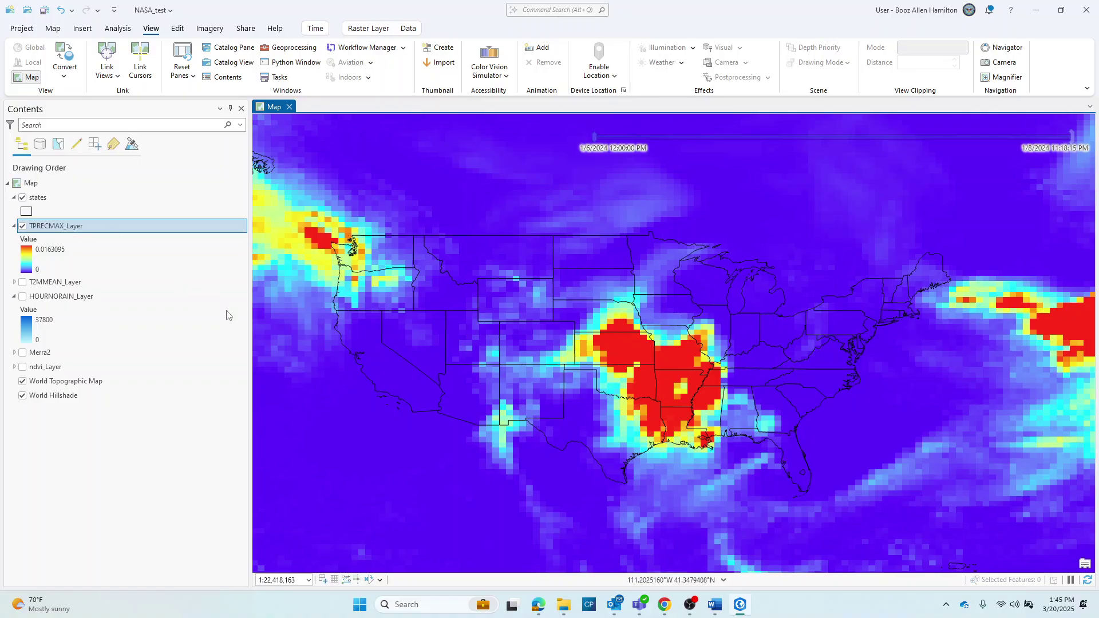
{"action": "right_click", "coordinate": [80, 226]}
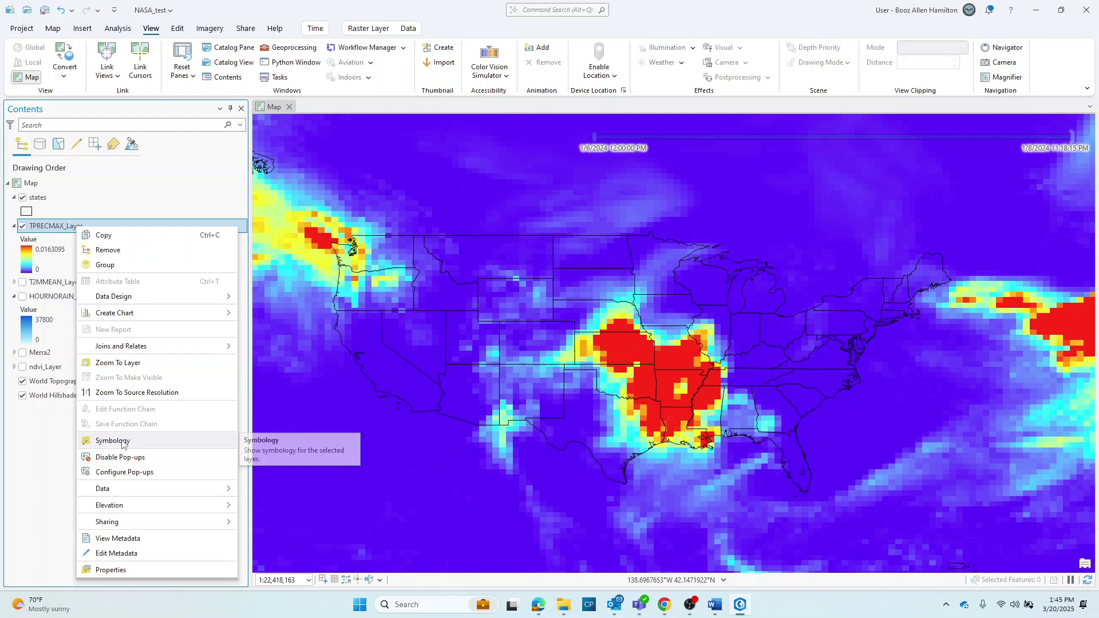
{"action": "left_click", "coordinate": [123, 441]}
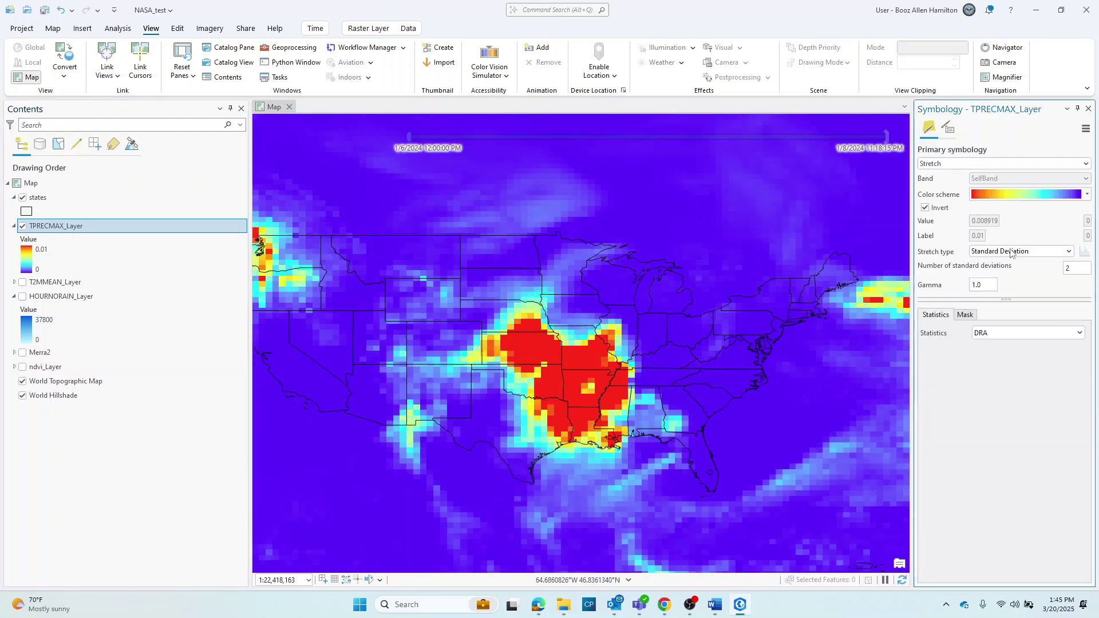
{"action": "left_click", "coordinate": [1087, 195]}
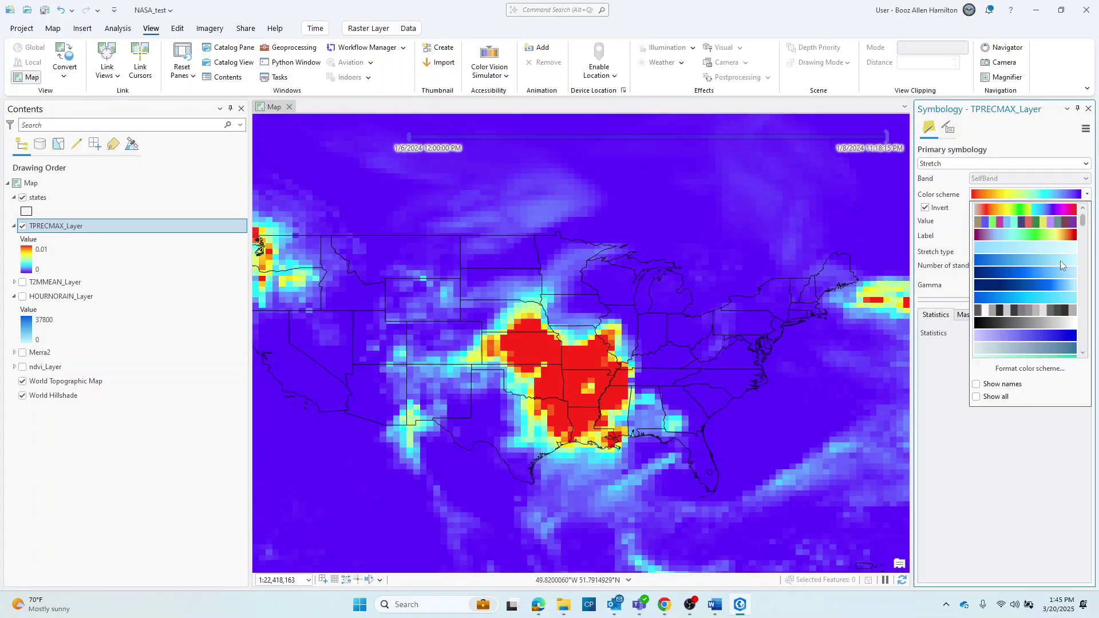
{"action": "scroll", "coordinate": [1061, 276], "scroll_direction": "down", "scroll_amount": 1}
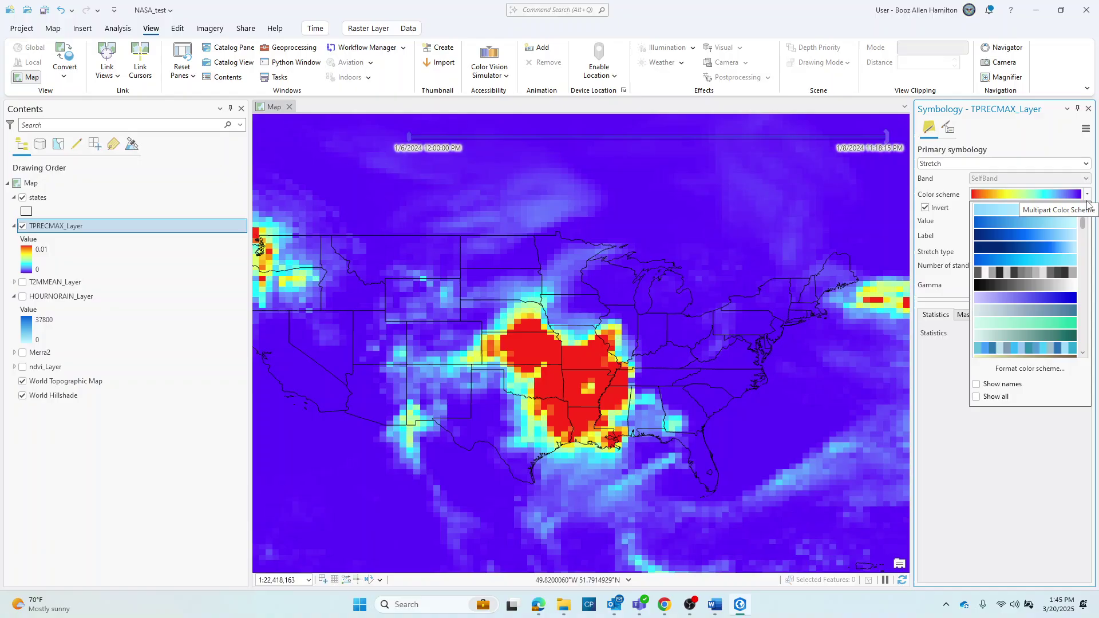
{"action": "left_click", "coordinate": [1007, 467]}
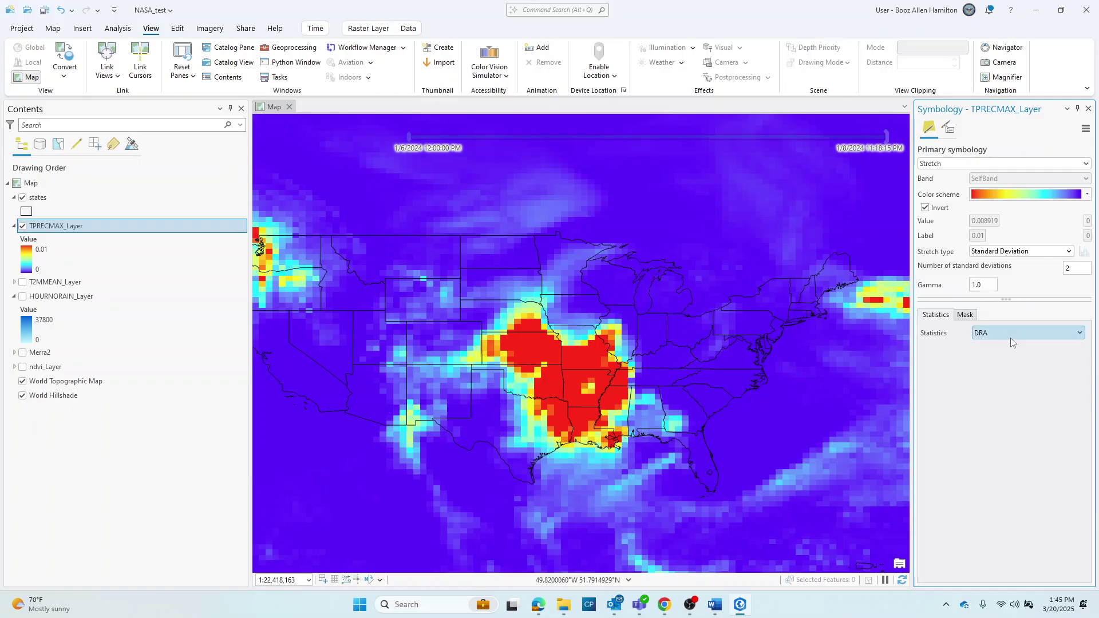
{"action": "left_click", "coordinate": [1079, 334]}
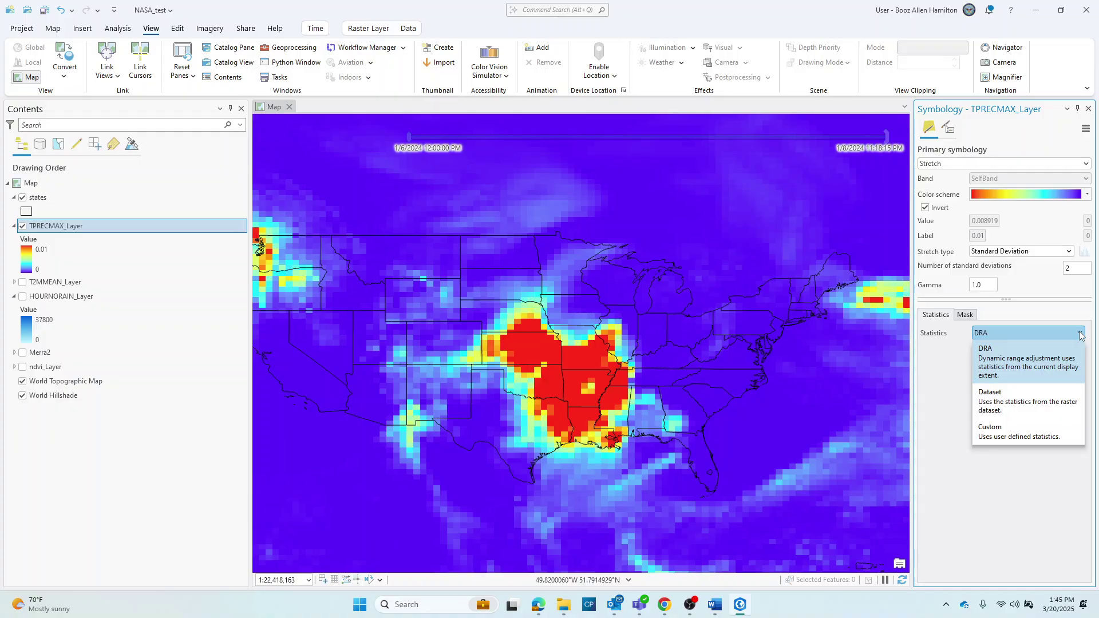
{"action": "left_click", "coordinate": [1008, 500]}
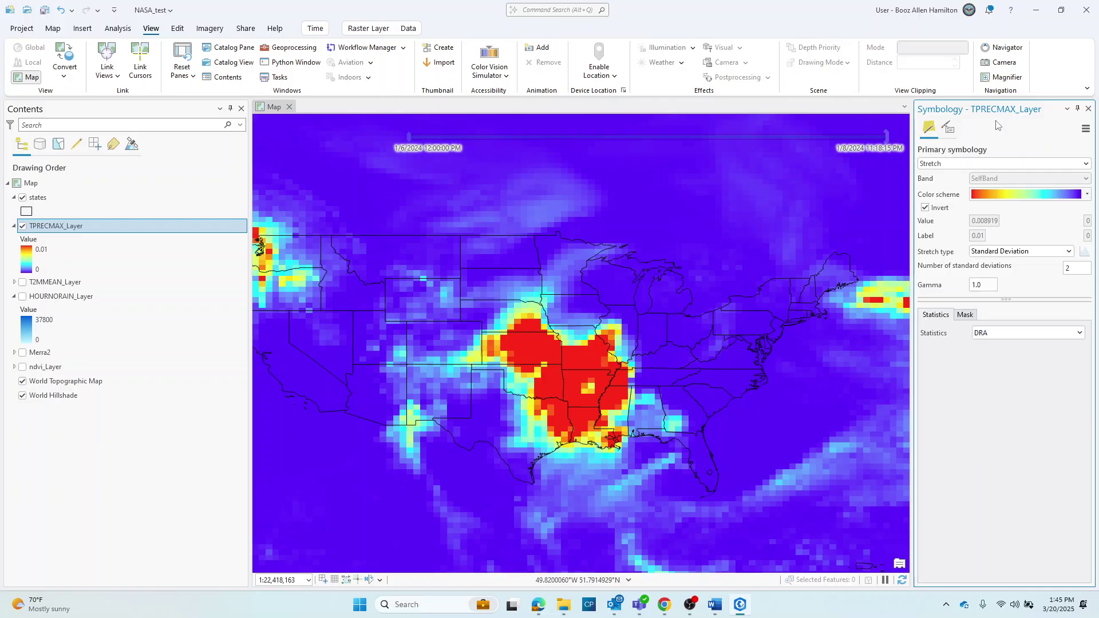
{"action": "left_click", "coordinate": [1088, 109]}
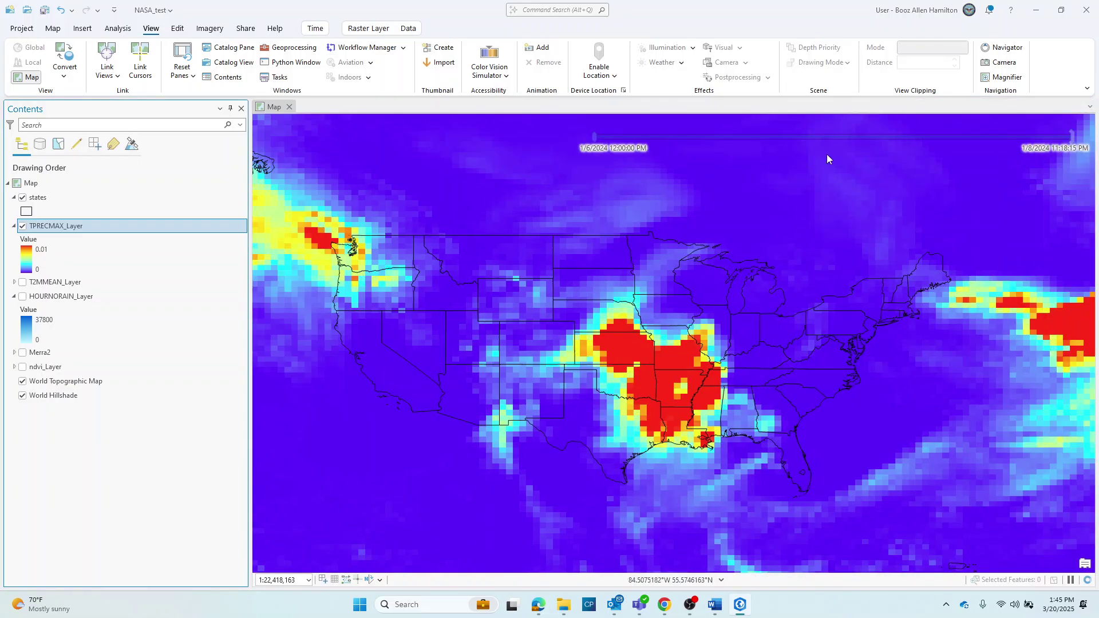
Zoom in over the central US and identify the state at a spot in Nebraska.
{"action": "mouse_move", "coordinate": [629, 140]}
{"action": "scroll", "coordinate": [636, 351], "scroll_direction": "up", "scroll_amount": 2}
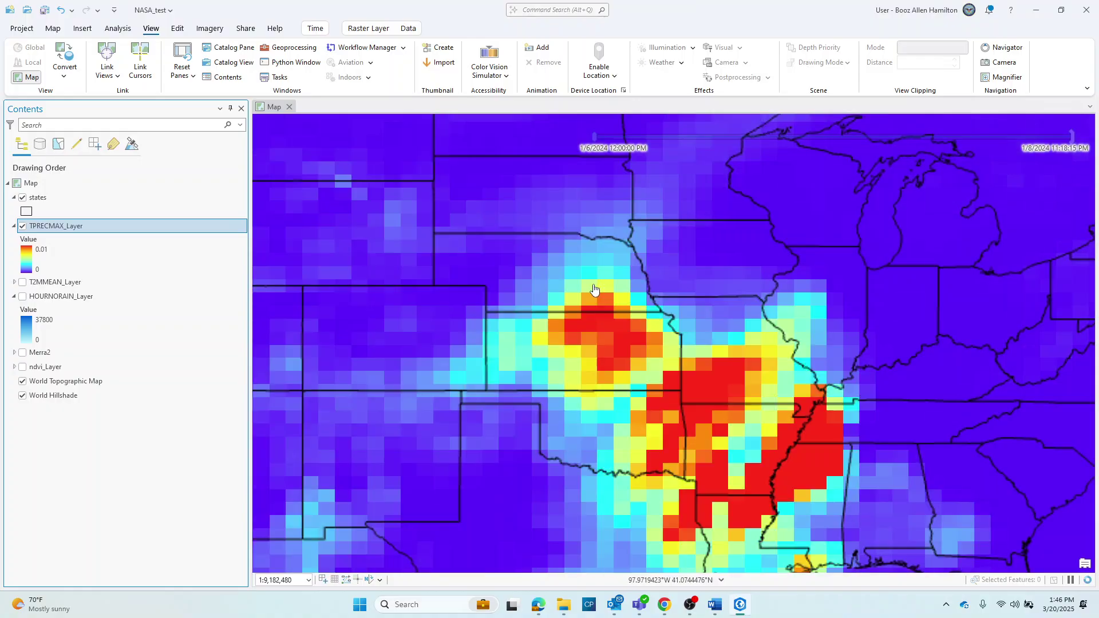
{"action": "left_click", "coordinate": [592, 302]}
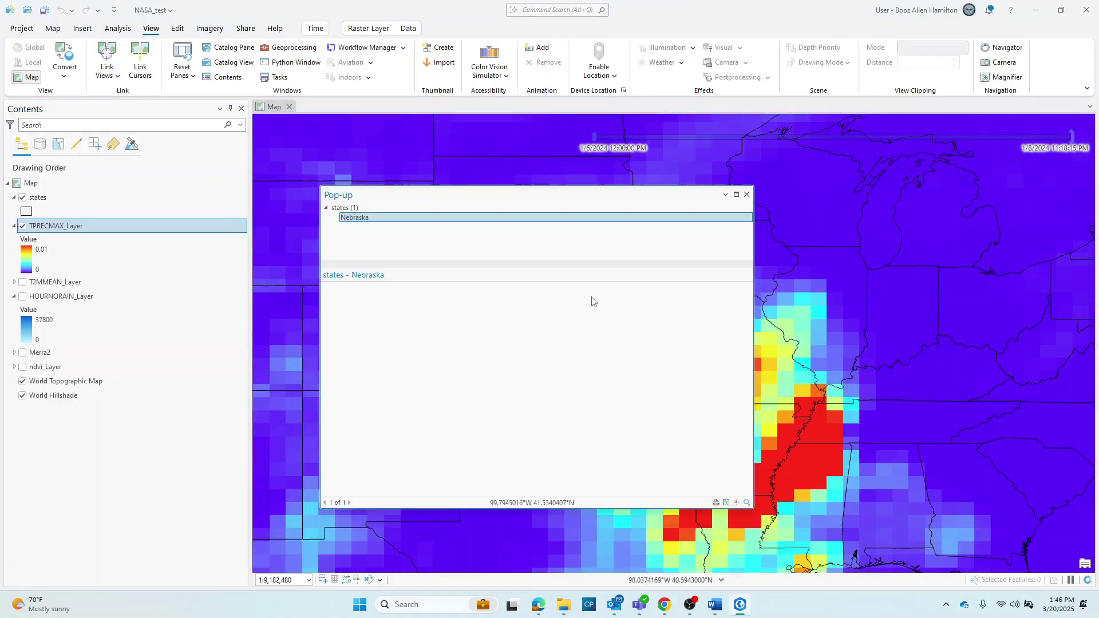
{"action": "left_click", "coordinate": [746, 194]}
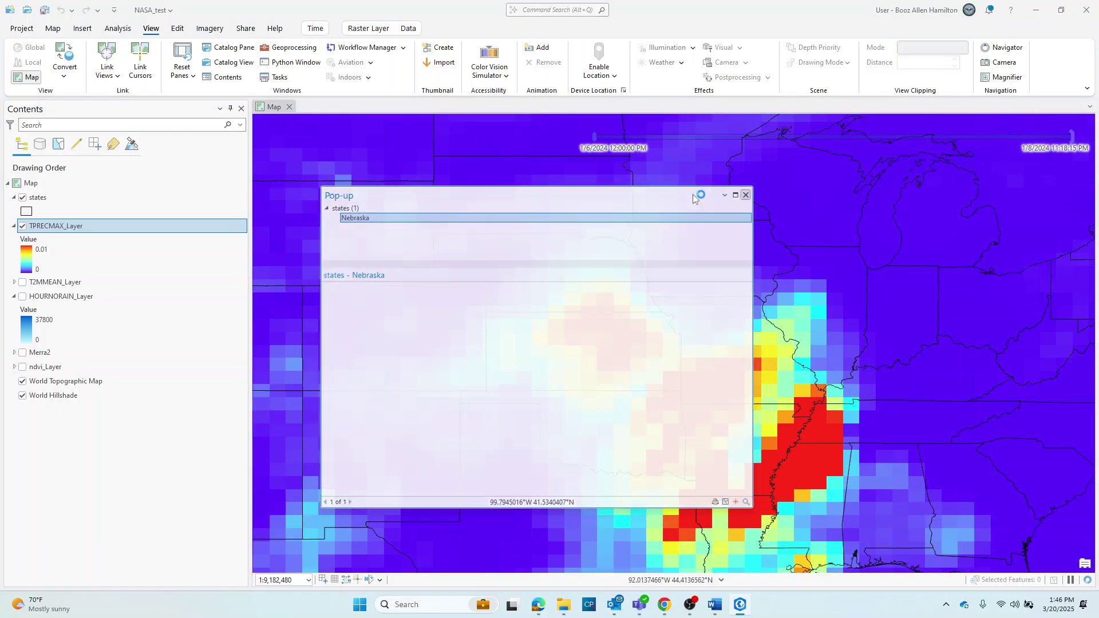
Hide the states layer and read a TPRECMAX pixel value of 0.002290.
{"action": "left_click", "coordinate": [22, 198]}
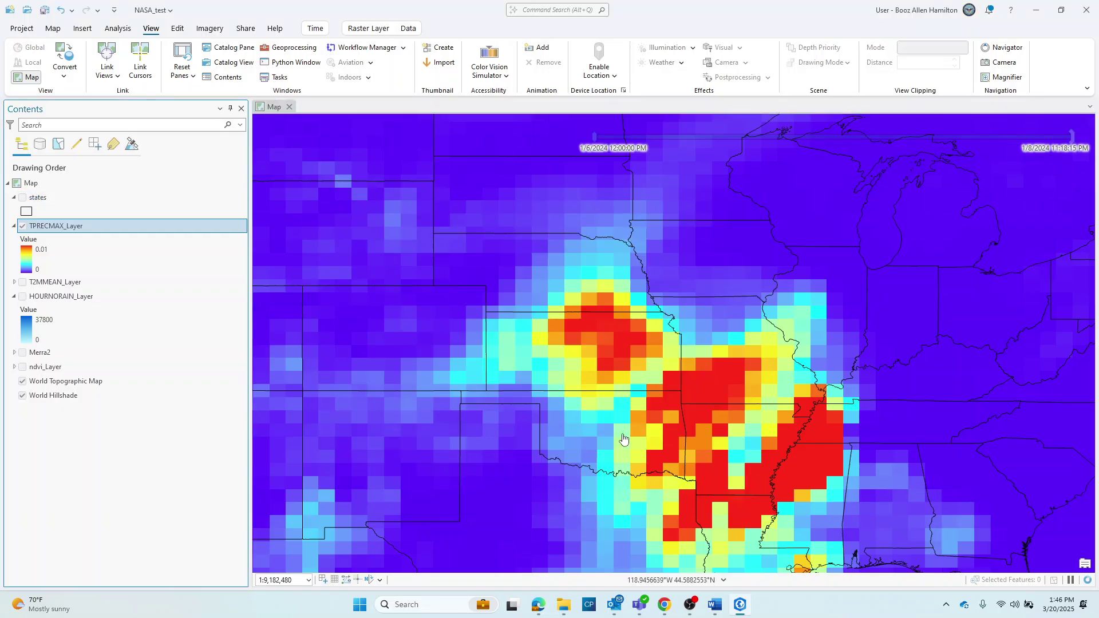
{"action": "left_click", "coordinate": [607, 329]}
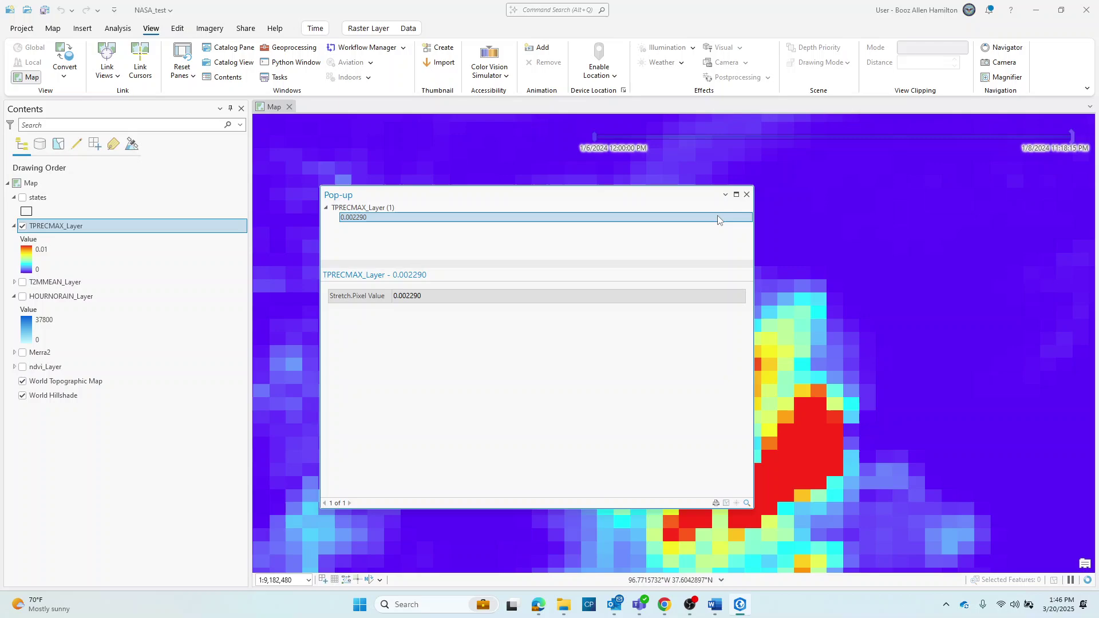
{"action": "left_click", "coordinate": [746, 195]}
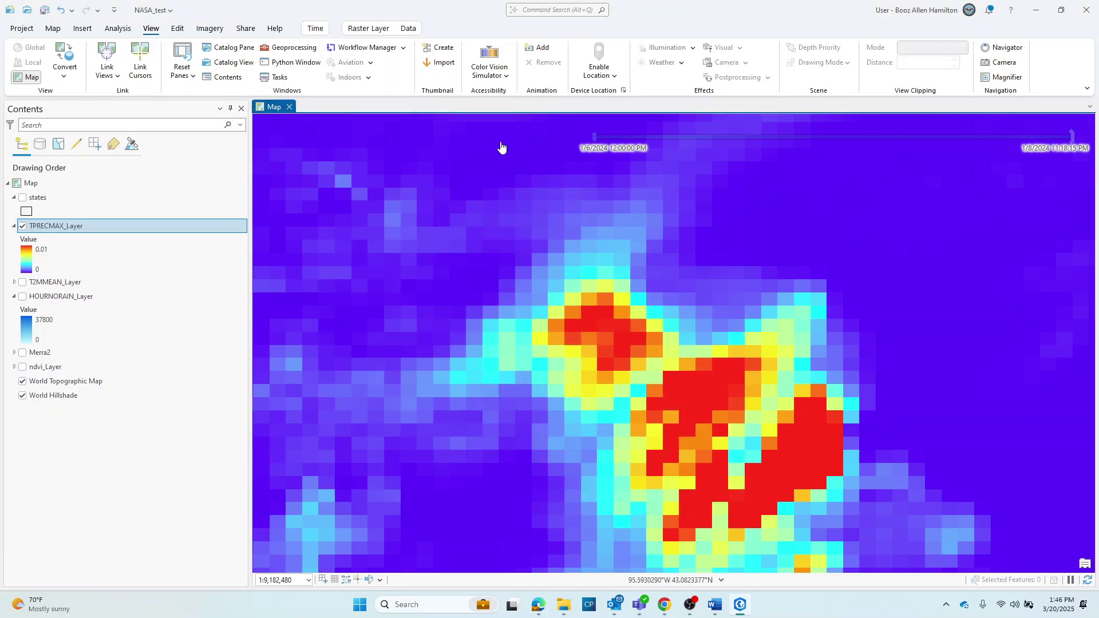
Turn the states layer back on and zoom out to the whole US.
{"action": "scroll", "coordinate": [765, 366], "scroll_direction": "down", "scroll_amount": 2}
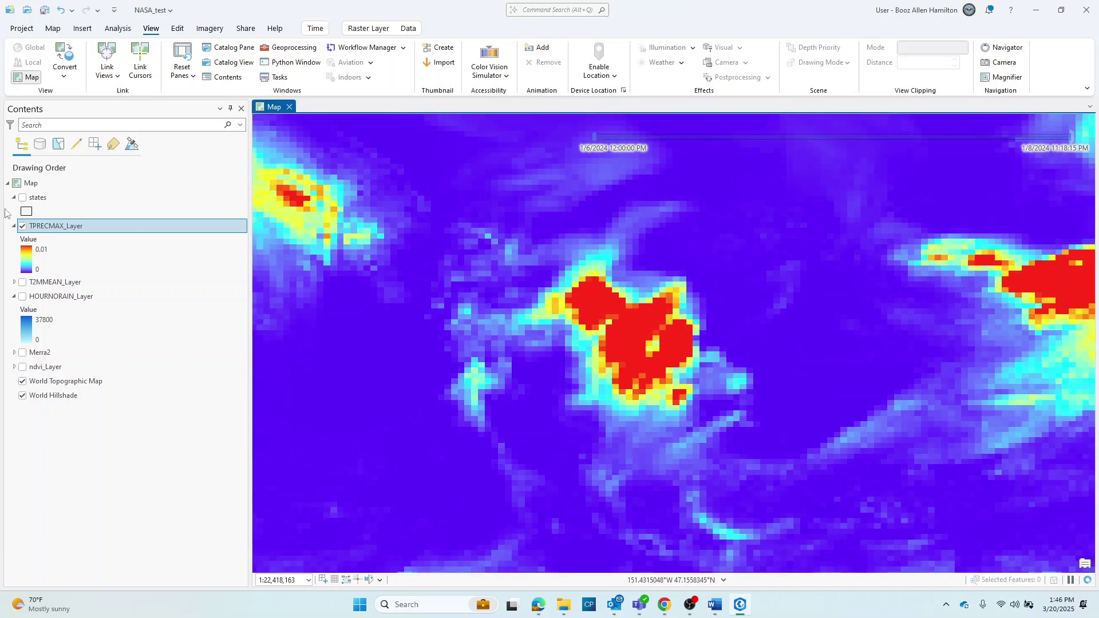
{"action": "left_click", "coordinate": [22, 197]}
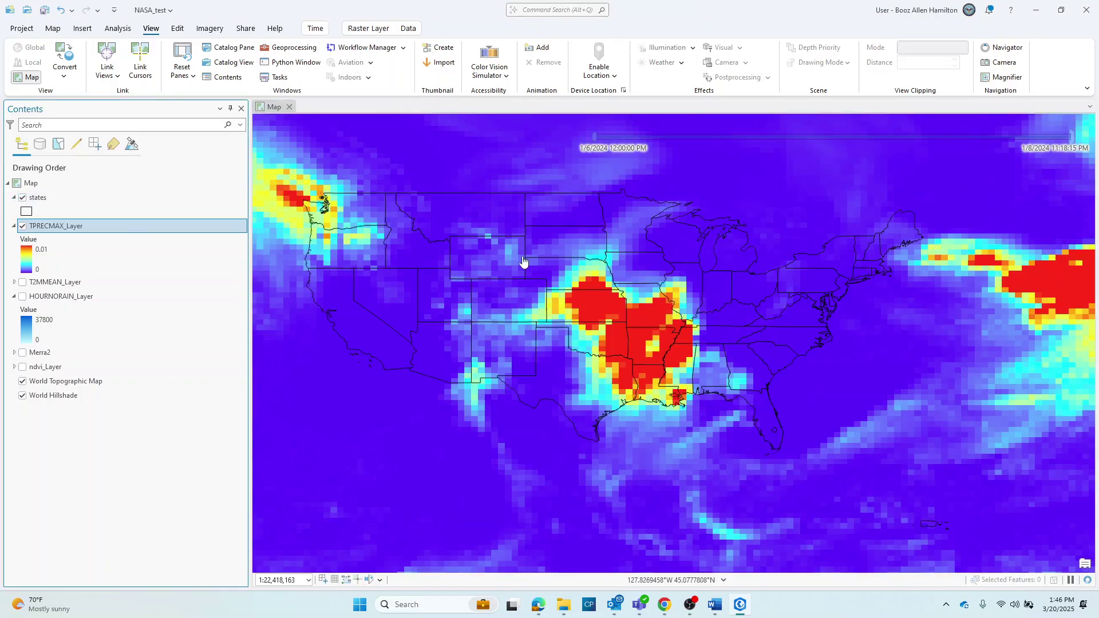
{"action": "left_click_drag", "start_coordinate": [611, 329], "coordinate": [642, 351]}
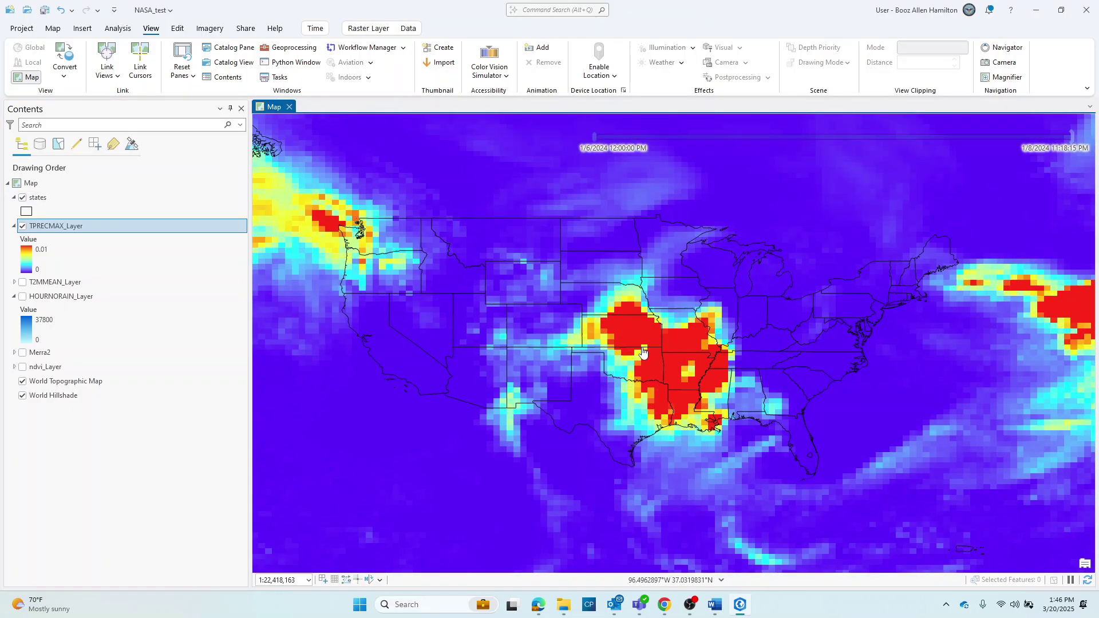
{"action": "scroll", "coordinate": [655, 366], "scroll_direction": "down", "scroll_amount": 2}
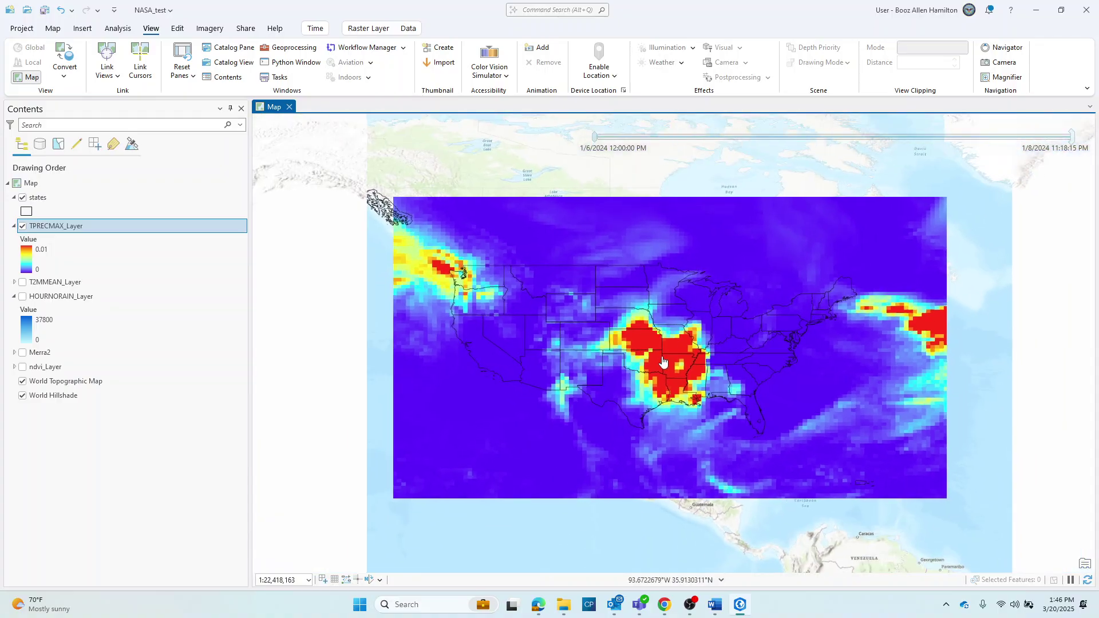